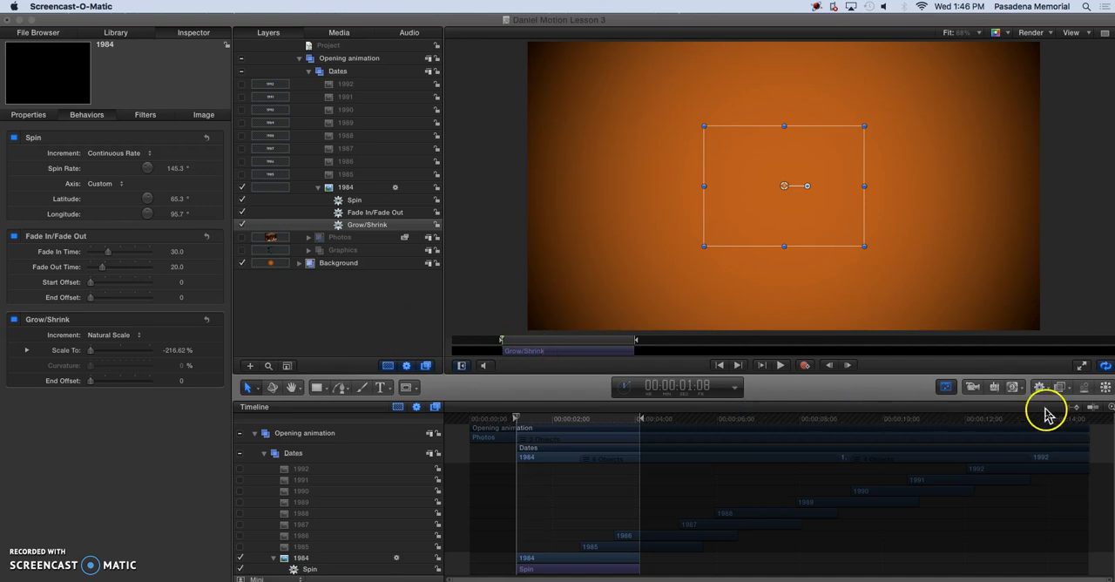
Display the HUD and view the controls of the 1984 layer's Fade In/Fade Out behavior.
{"action": "left_click", "coordinate": [946, 389]}
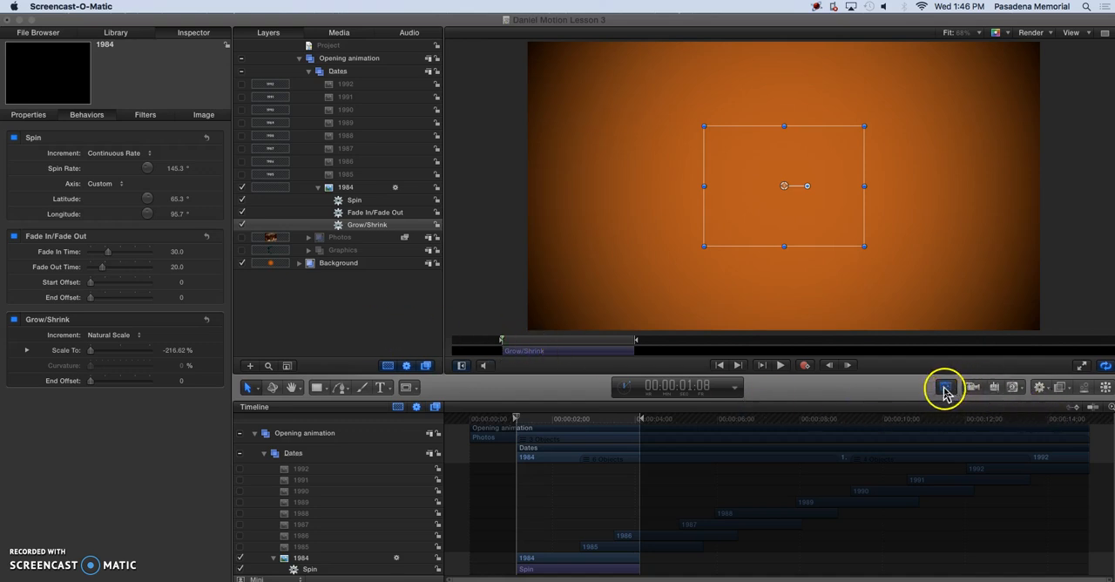
{"action": "left_click", "coordinate": [945, 388]}
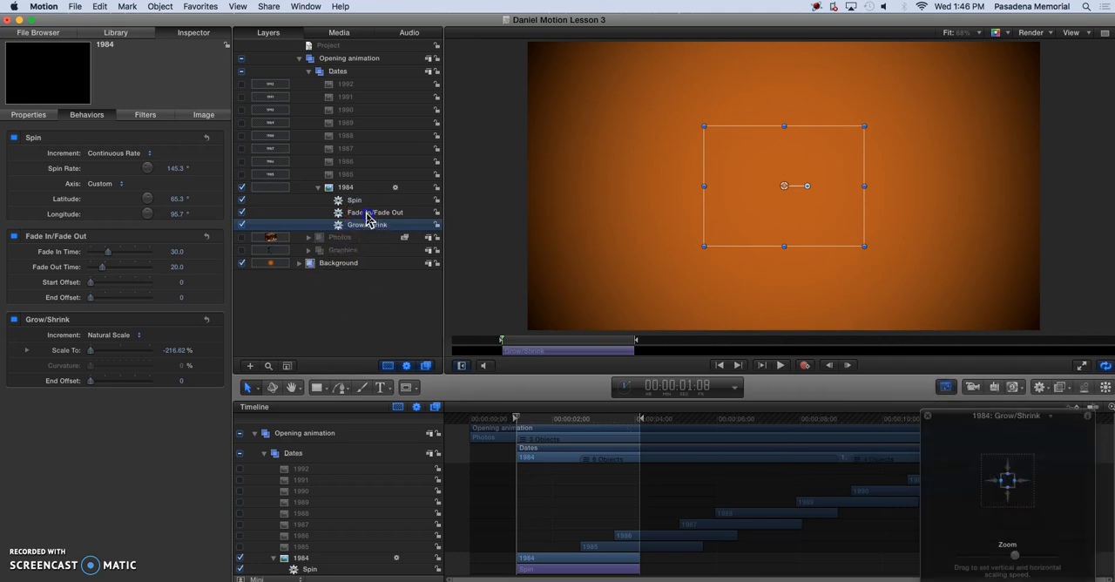
{"action": "left_click", "coordinate": [368, 216]}
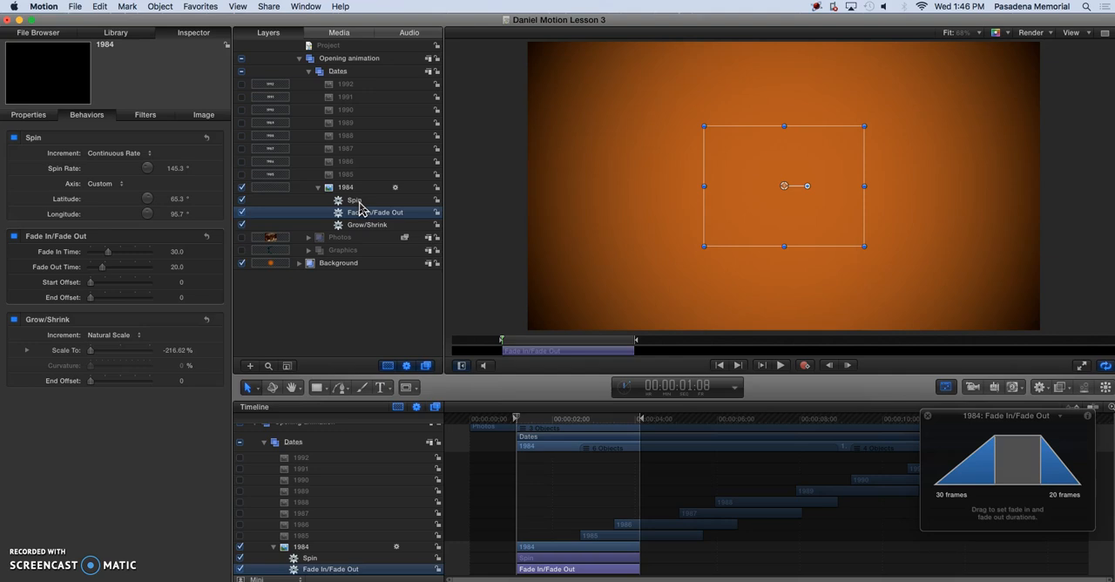
Reorient the 1984 layer's custom Spin axis during playback to about -48.3° latitude and -33.3° longitude.
{"action": "left_click", "coordinate": [359, 203]}
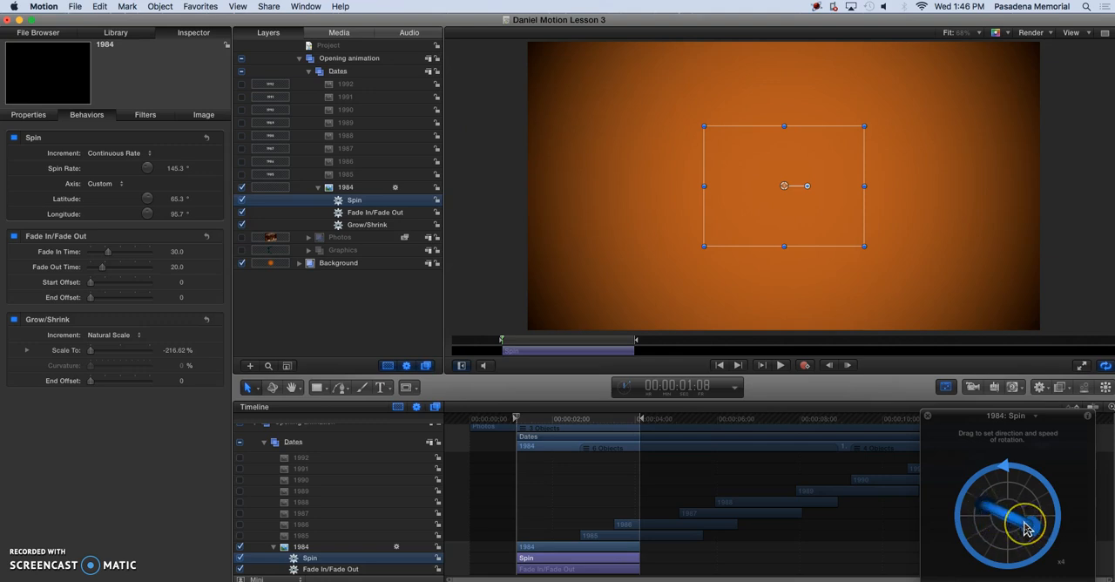
{"action": "mouse_move", "coordinate": [994, 531]}
{"action": "left_mouse_down"}
{"action": "mouse_move", "coordinate": [949, 509]}
{"action": "mouse_move", "coordinate": [1003, 515]}
{"action": "left_mouse_up"}
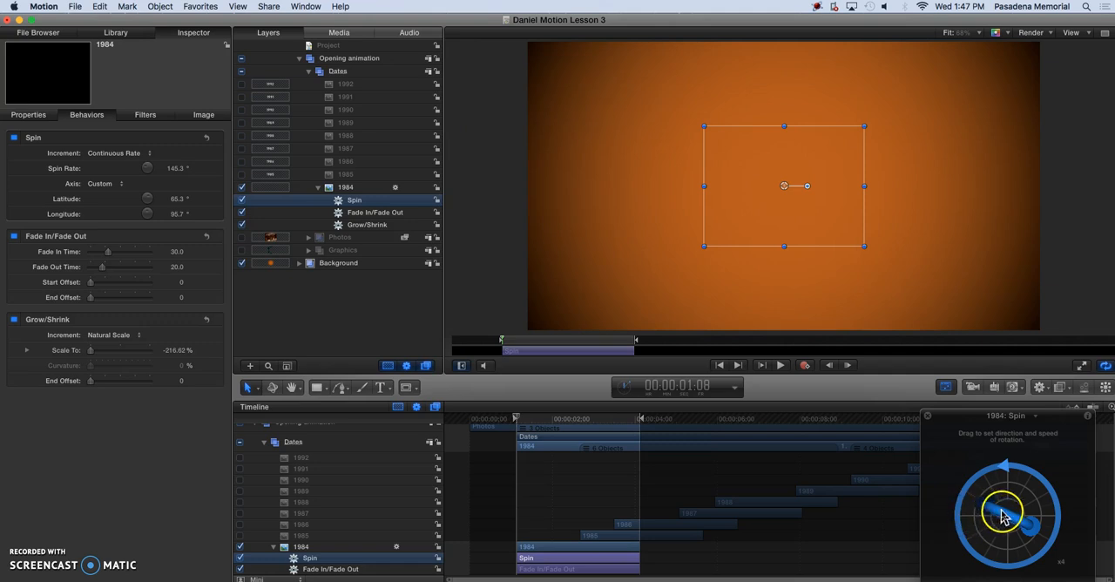
{"action": "left_click_drag", "start_coordinate": [990, 565], "coordinate": [998, 530]}
{"action": "key", "text": "space"}
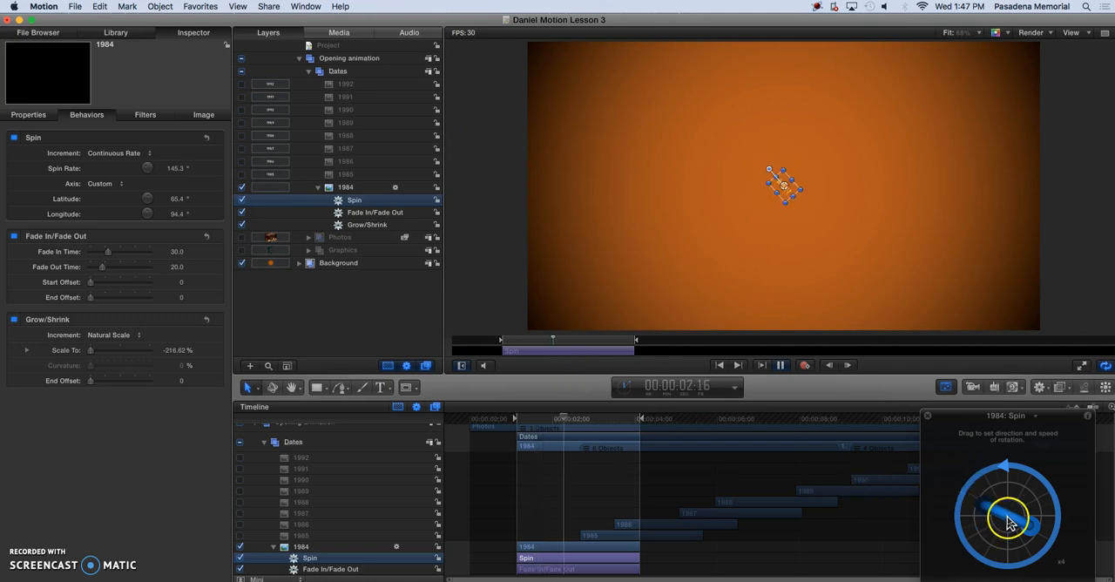
{"action": "left_click_drag", "start_coordinate": [1003, 523], "coordinate": [996, 547]}
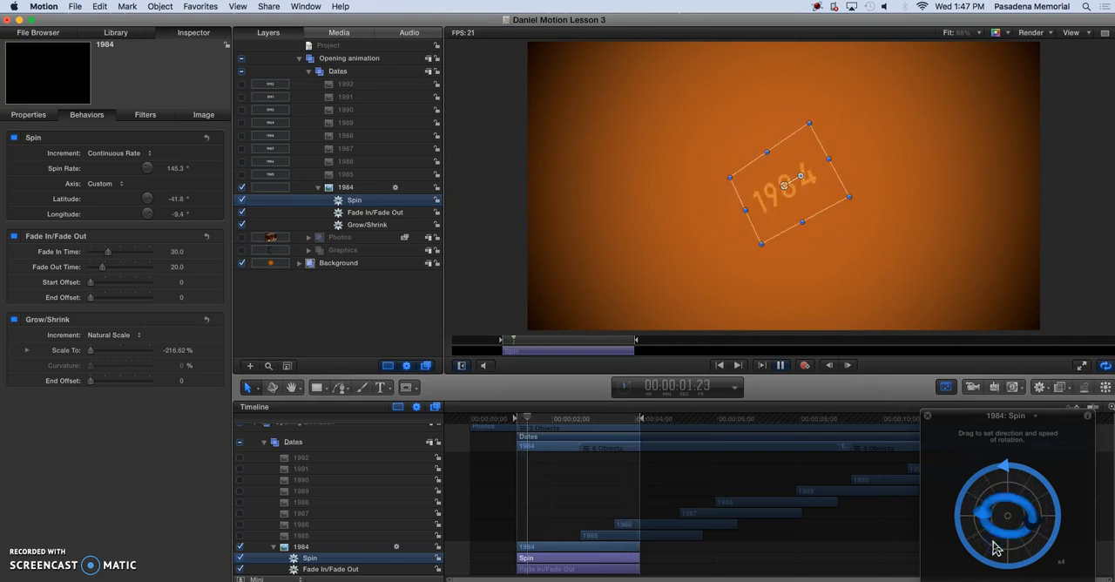
{"action": "mouse_move", "coordinate": [1008, 504]}
{"action": "left_mouse_down"}
{"action": "mouse_move", "coordinate": [992, 516]}
{"action": "mouse_move", "coordinate": [1007, 503]}
{"action": "left_mouse_up"}
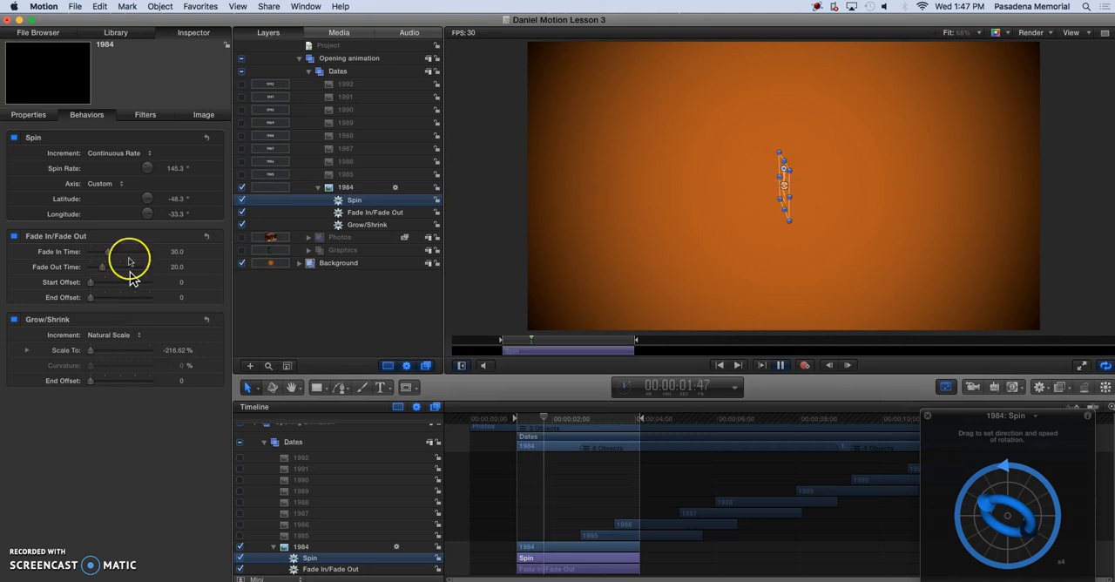
{"action": "left_click", "coordinate": [118, 186]}
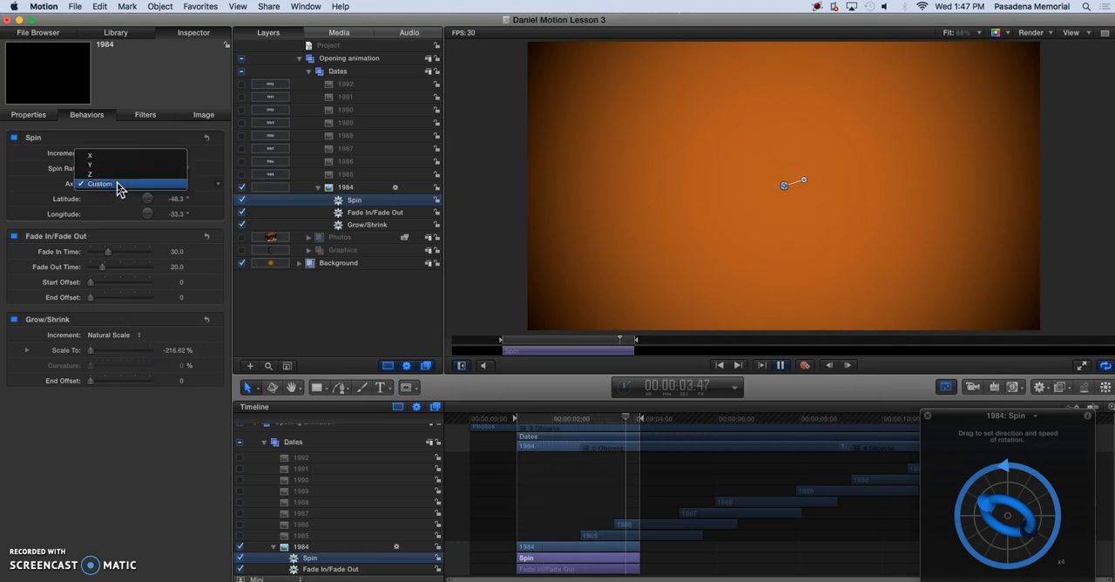
{"action": "left_click_drag", "start_coordinate": [115, 185], "coordinate": [75, 192]}
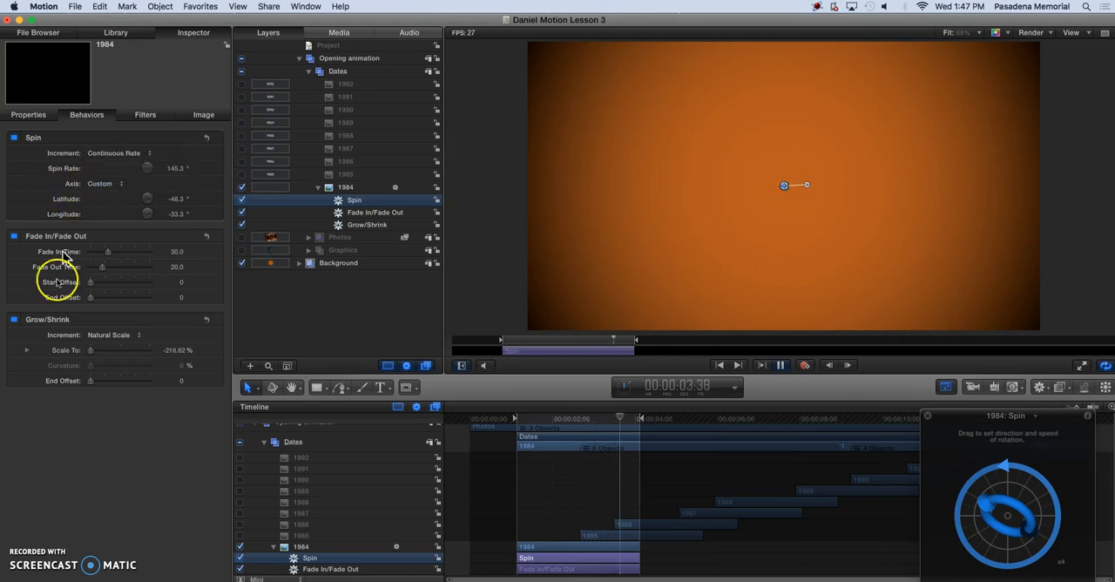
Cycle the HUD through the 1984 layer's image, Spin, Fade In/Fade Out and Grow/Shrink controls.
{"action": "left_click", "coordinate": [37, 580]}
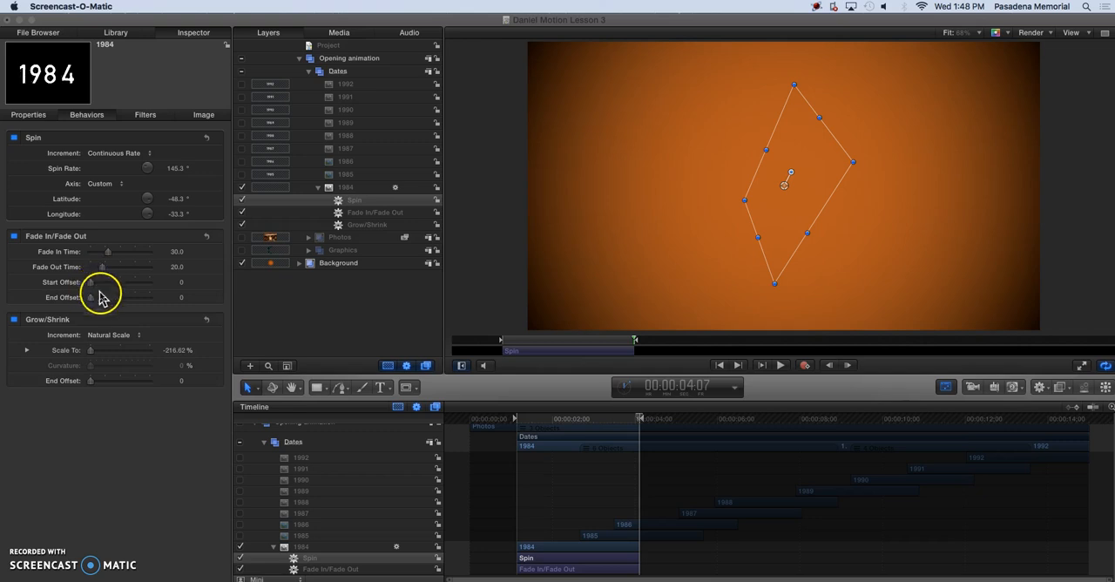
{"action": "left_click", "coordinate": [961, 391]}
{"action": "left_click", "coordinate": [945, 389]}
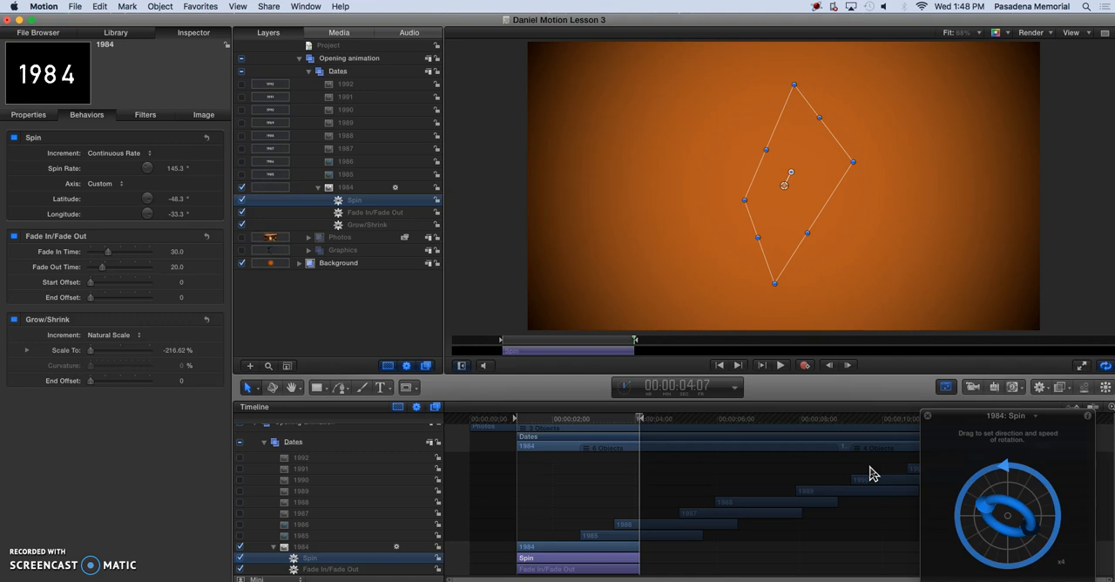
{"action": "key", "text": "Down"}
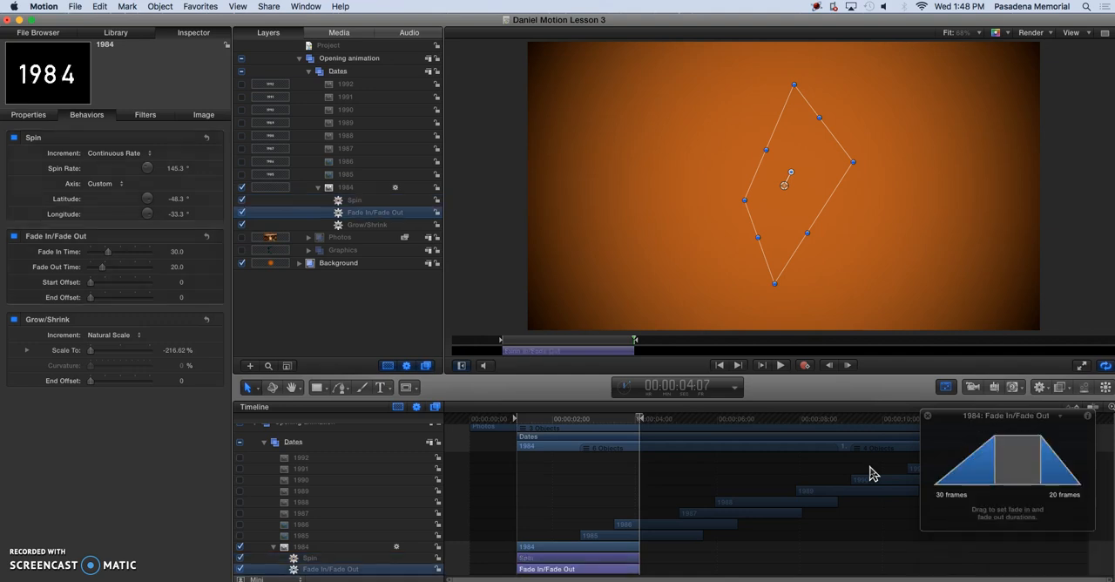
{"action": "key", "text": "Down"}
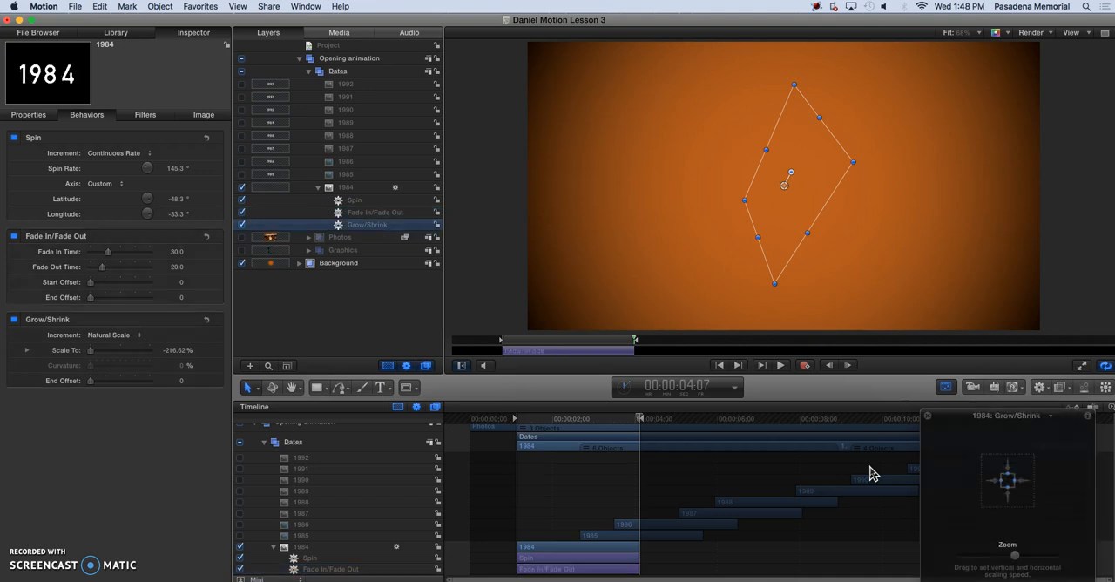
{"action": "key", "text": "d"}
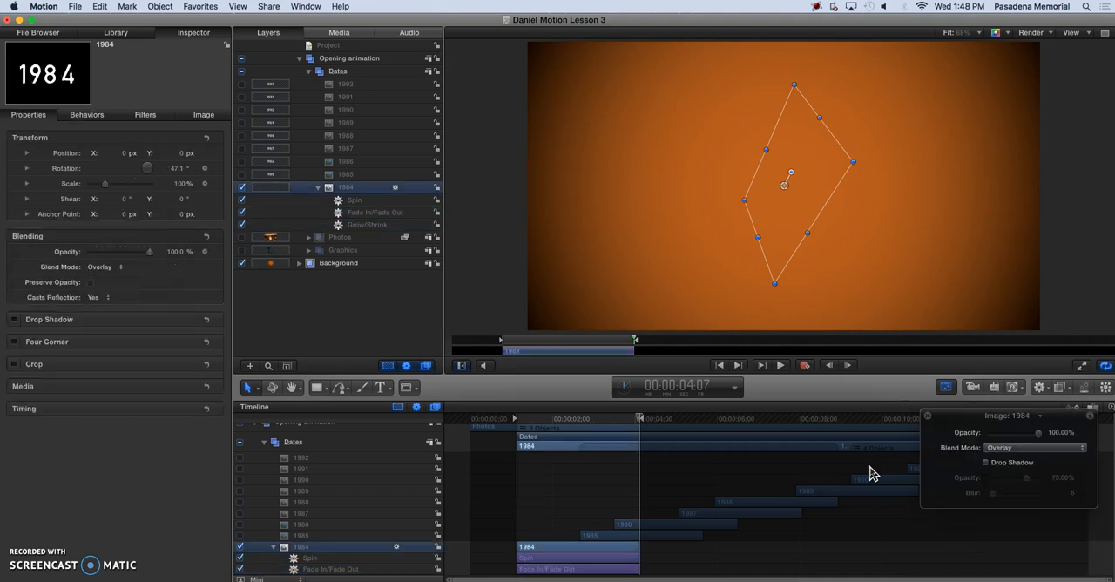
{"action": "key", "text": "d"}
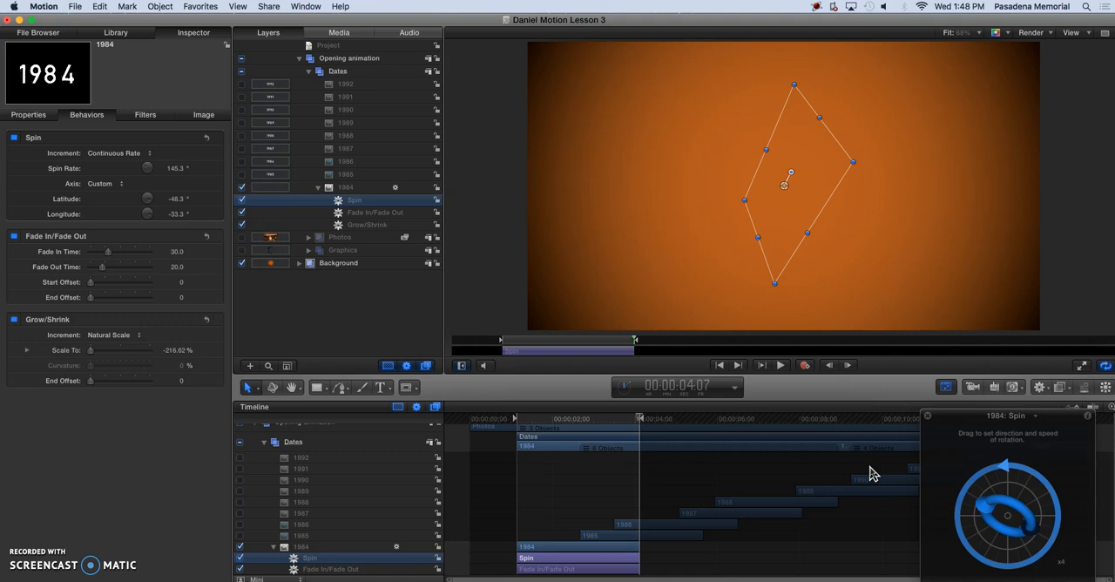
{"action": "key", "text": "d"}
{"action": "key", "text": "d"}
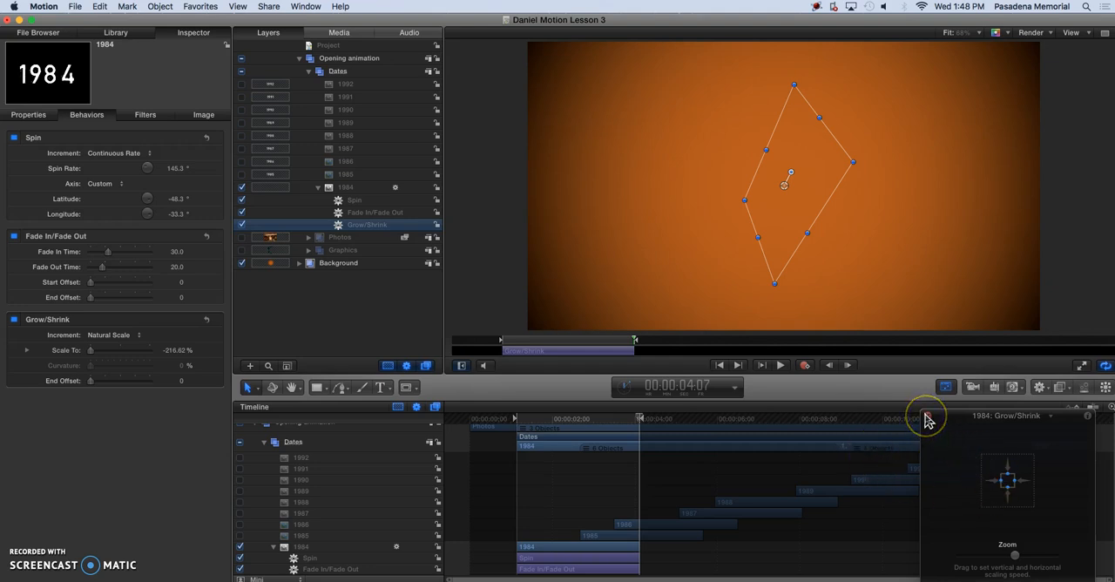
Try deleting the Grow/Shrink behavior from the 1984 layer and undo the deletion.
{"action": "key", "text": "Delete"}
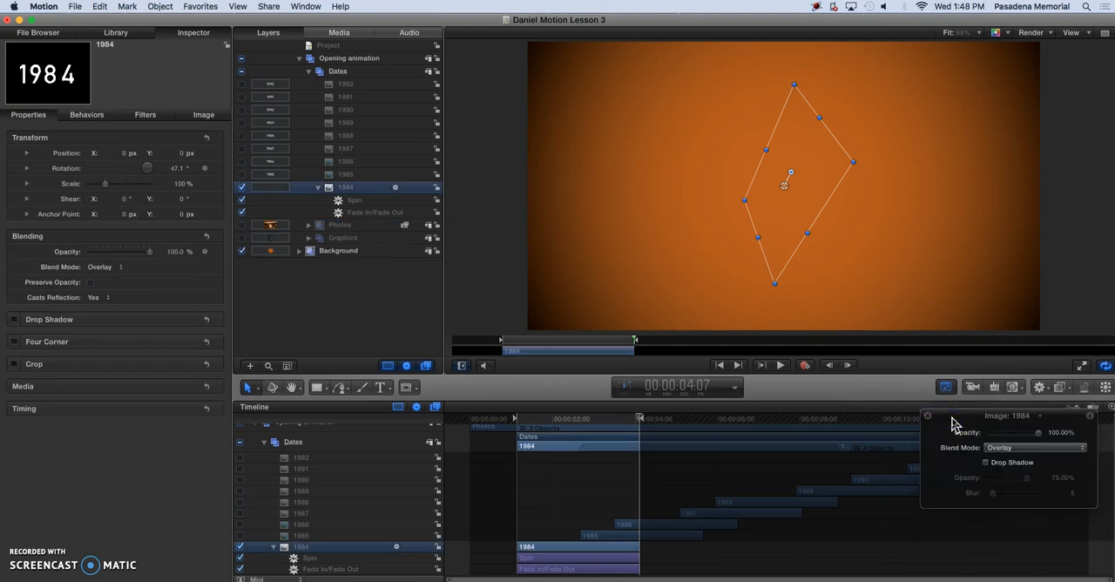
{"action": "key", "text": "super+z"}
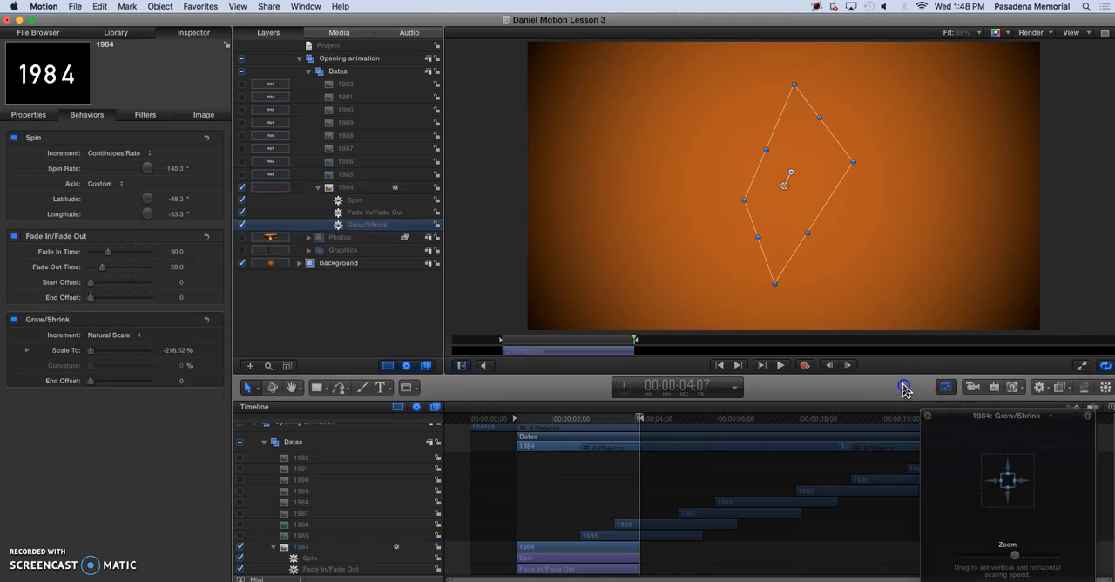
Hide the HUD and switch visibility in the Dates group from the 1984 layer to the 1985 layer.
{"action": "left_click", "coordinate": [947, 389]}
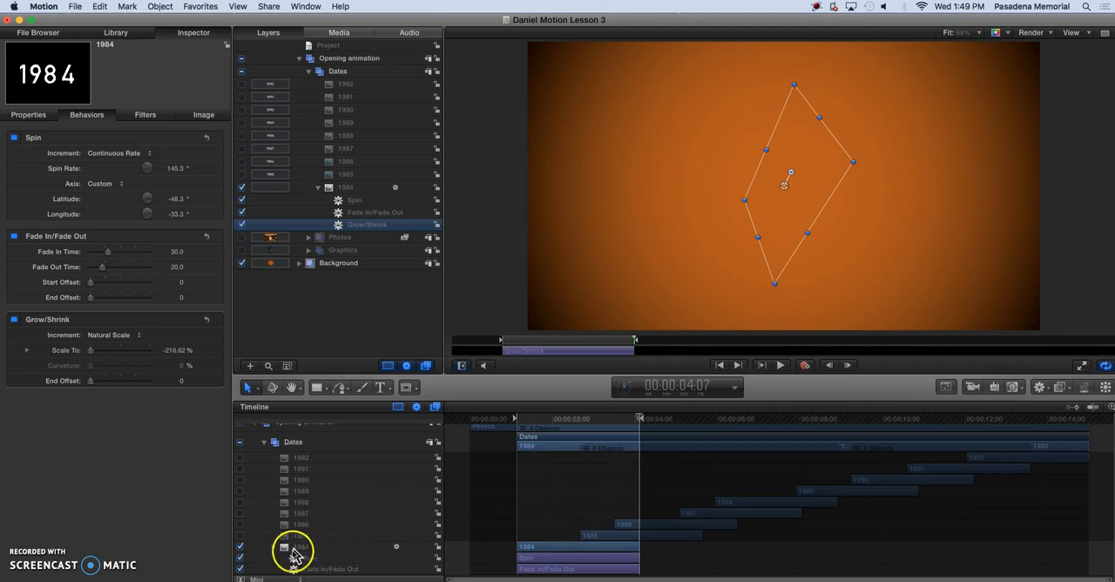
{"action": "left_click", "coordinate": [241, 547]}
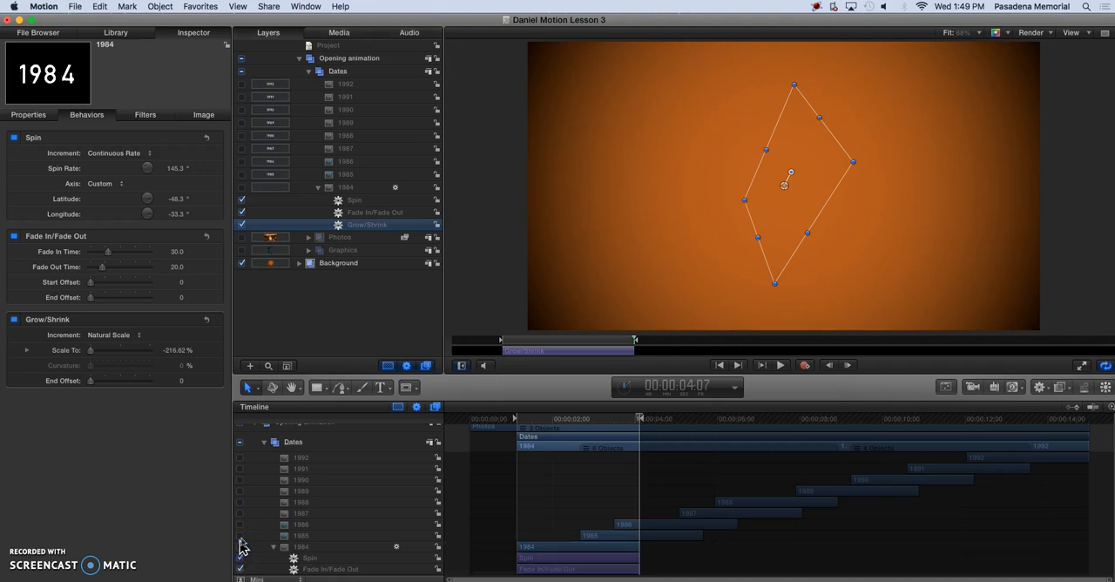
{"action": "left_click", "coordinate": [241, 535]}
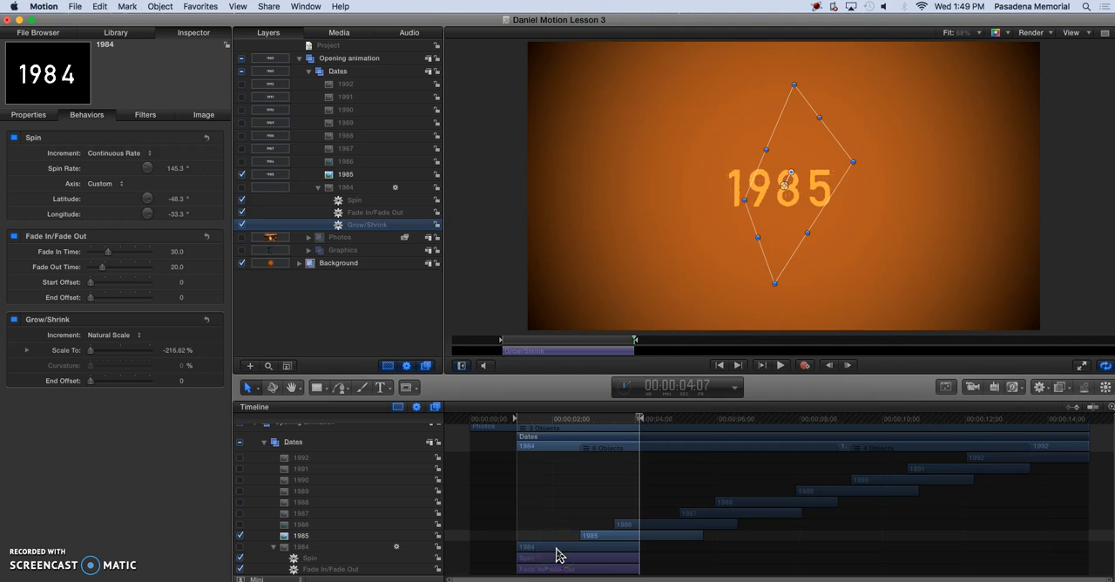
Set the play range to the 1985 layer's in and out points, from 00:00:02:40 to 00:00:05:38.
{"action": "key", "text": "shift+i"}
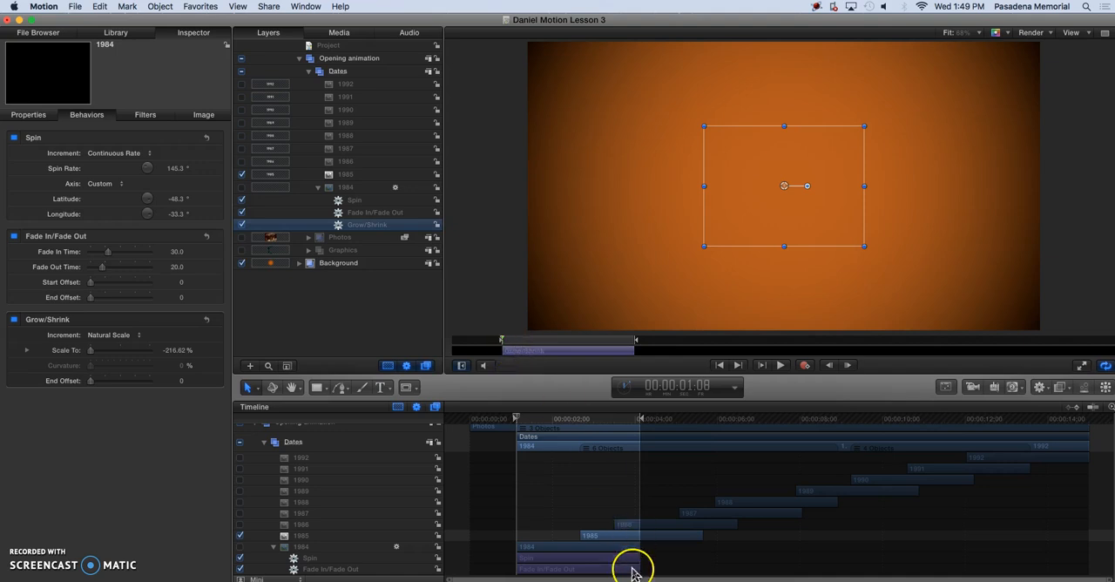
{"action": "left_click", "coordinate": [598, 538]}
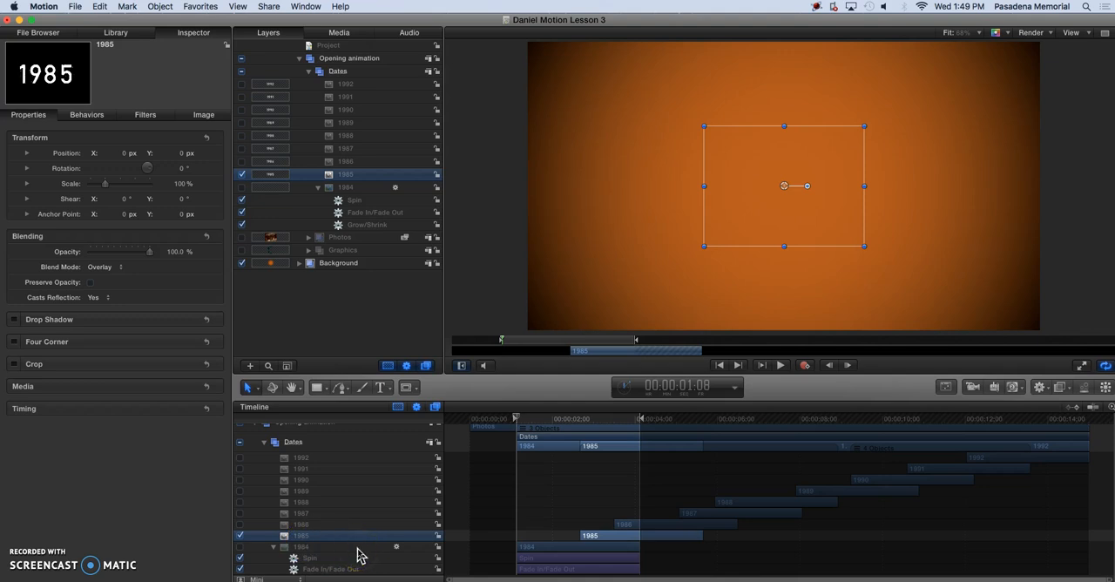
{"action": "key", "text": "shift+i"}
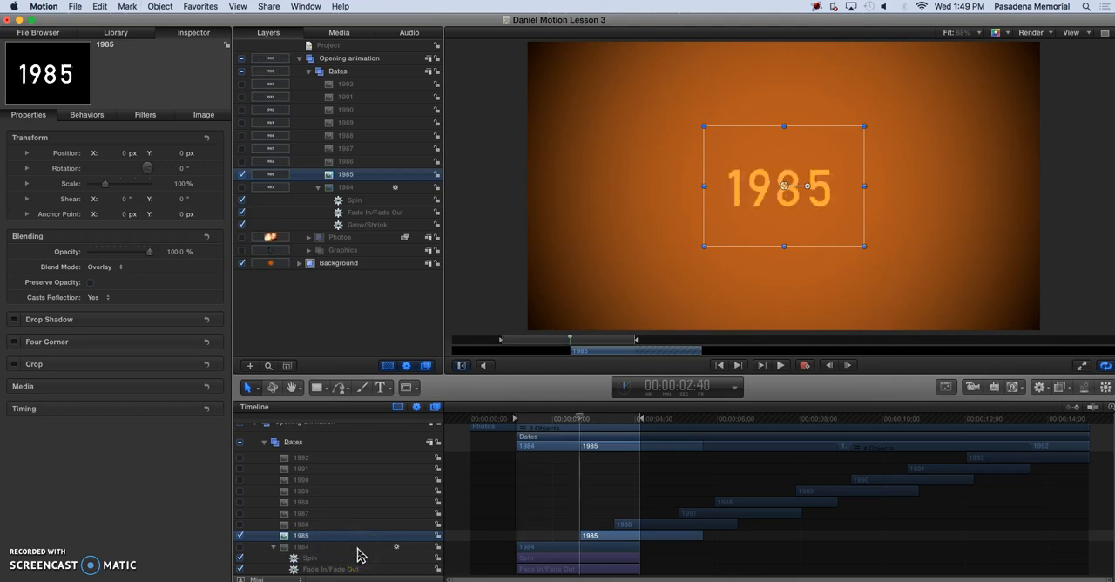
{"action": "key", "text": "alt+super+i"}
{"action": "key", "text": "shift+o"}
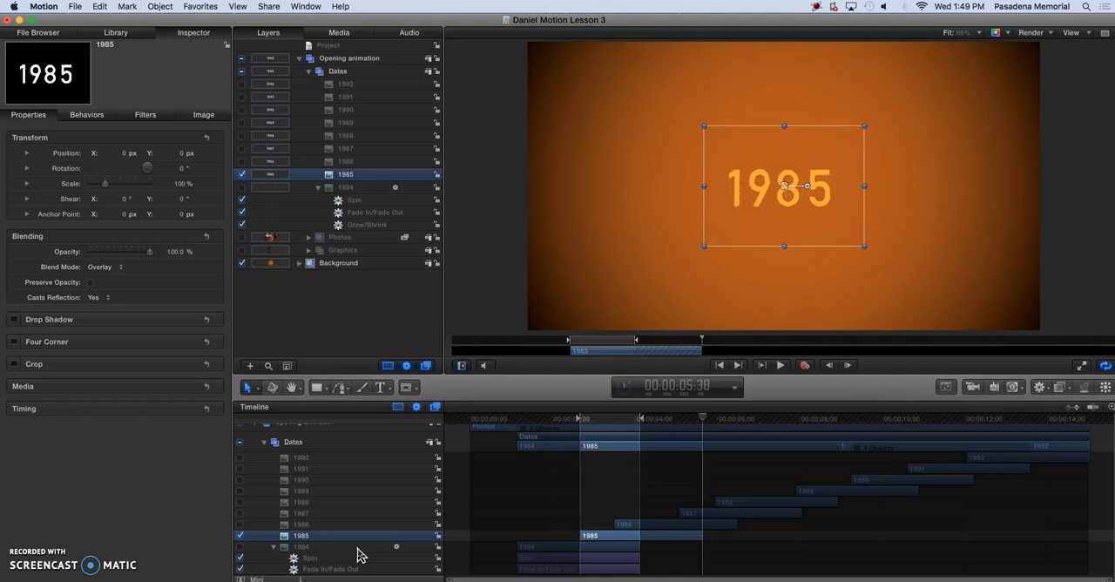
{"action": "key", "text": "alt+super+o"}
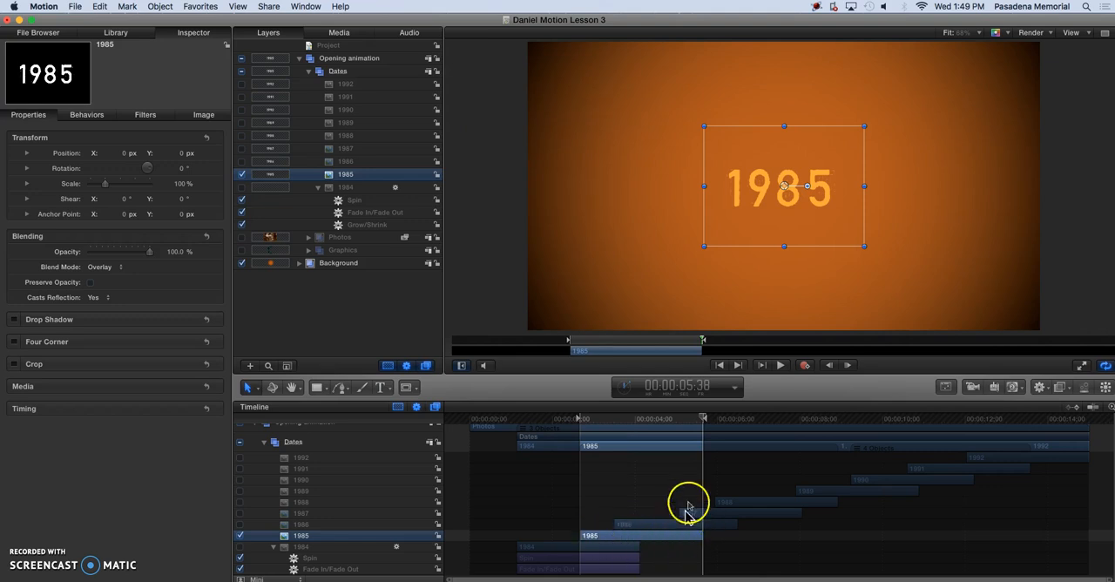
Collapse the 1984 layer's behaviors and apply the Throw behavior from the Library's Basic Motion category to the 1985 layer.
{"action": "left_click", "coordinate": [317, 188]}
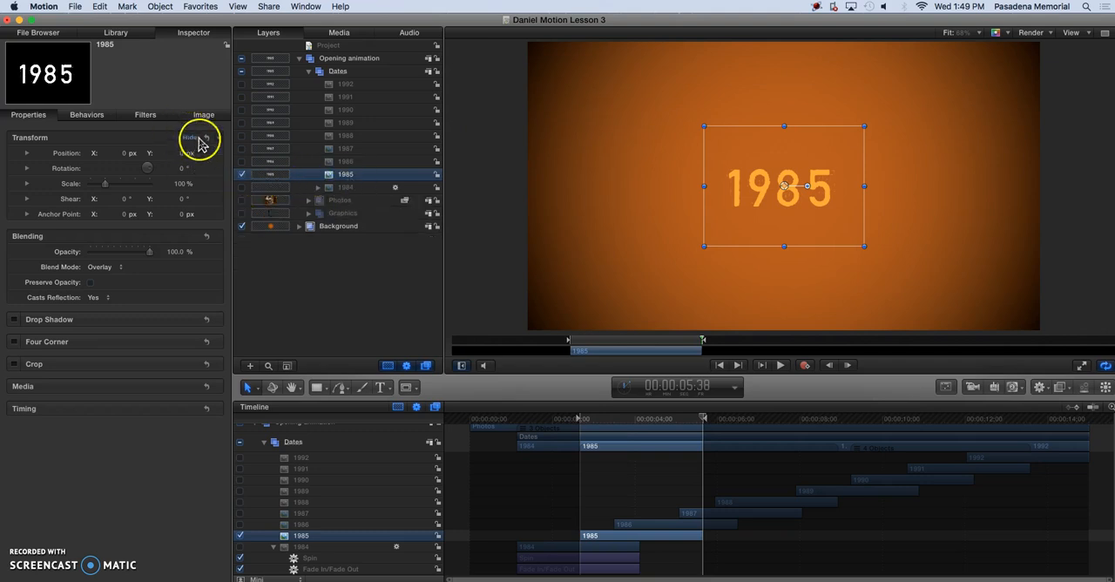
{"action": "left_click", "coordinate": [116, 33]}
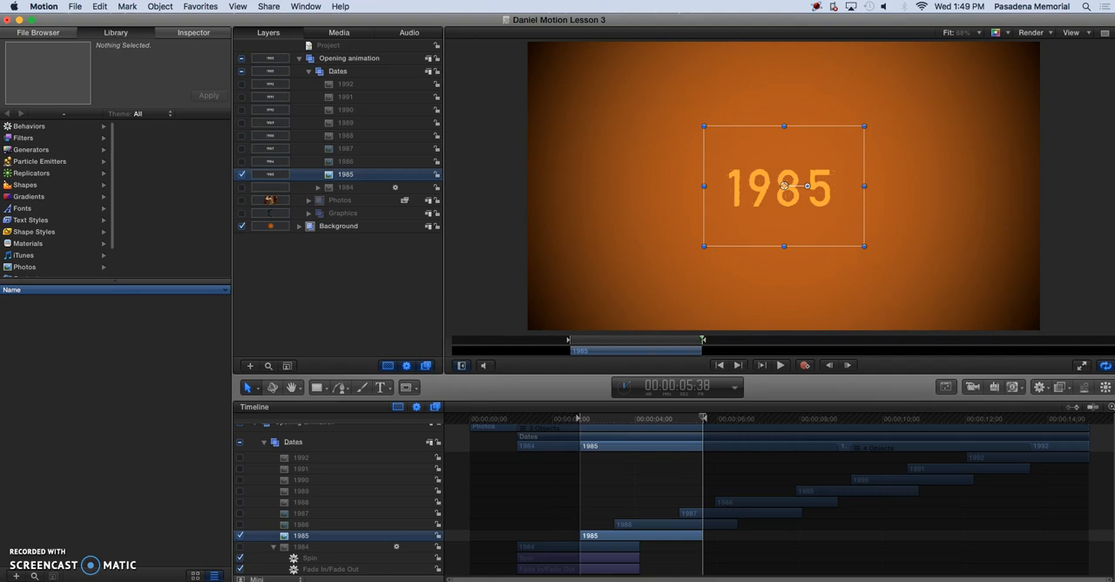
{"action": "left_click", "coordinate": [160, 537]}
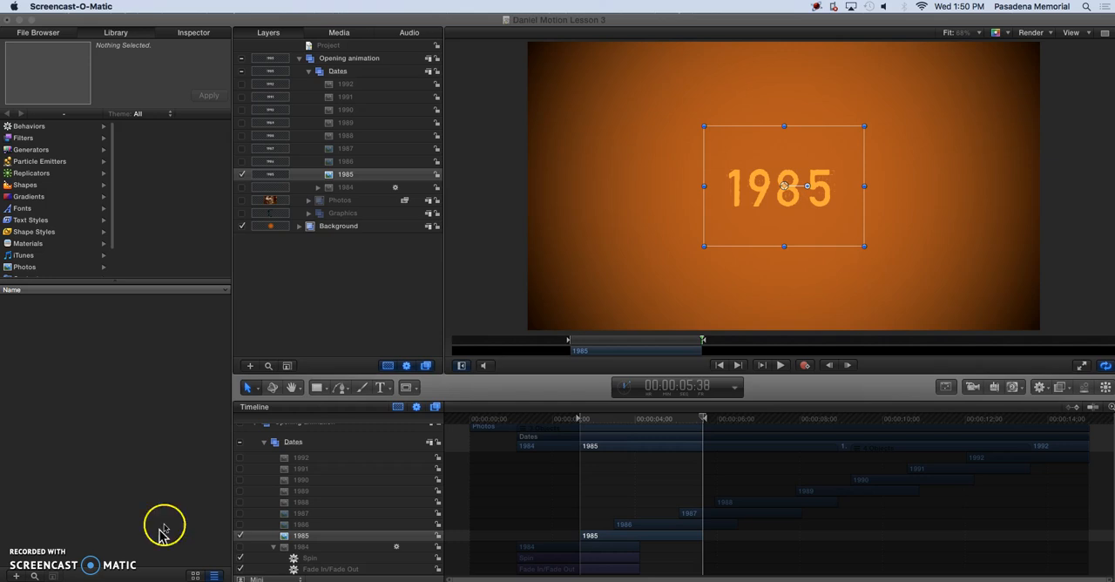
{"action": "left_click", "coordinate": [29, 128]}
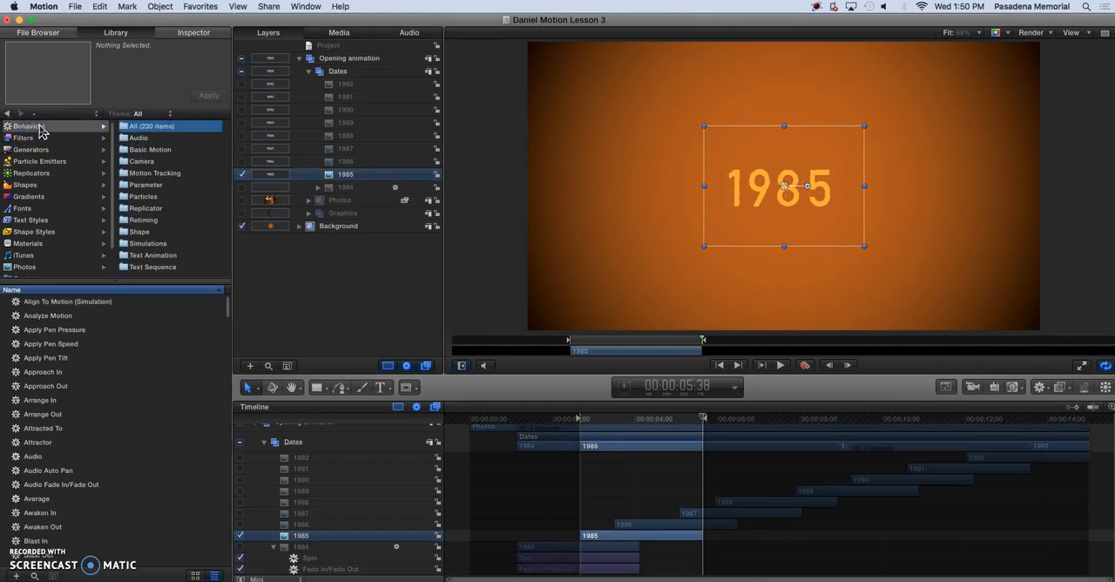
{"action": "left_click", "coordinate": [139, 151]}
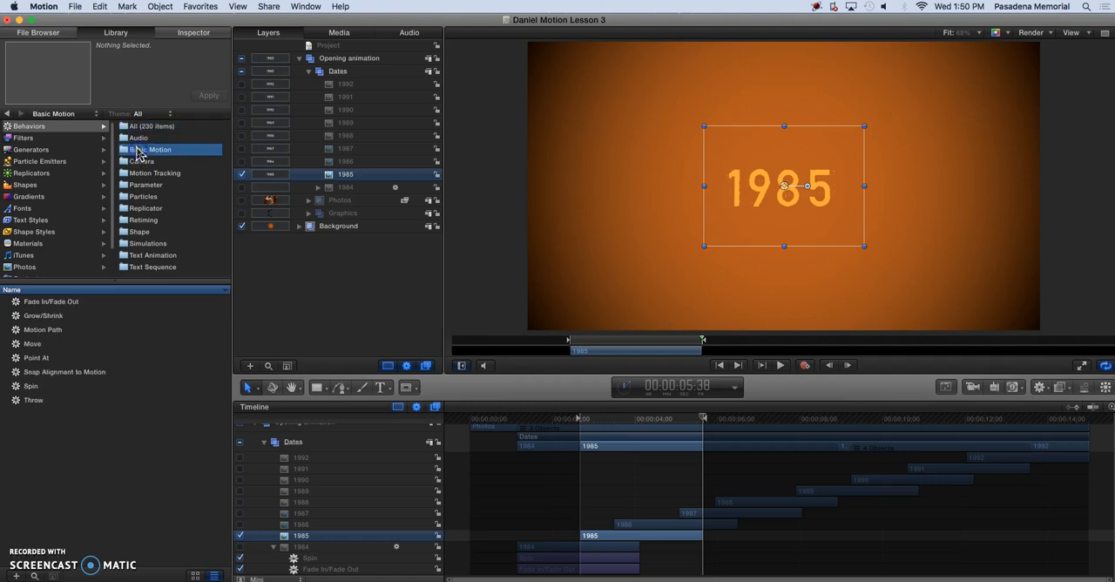
{"action": "left_click", "coordinate": [35, 401]}
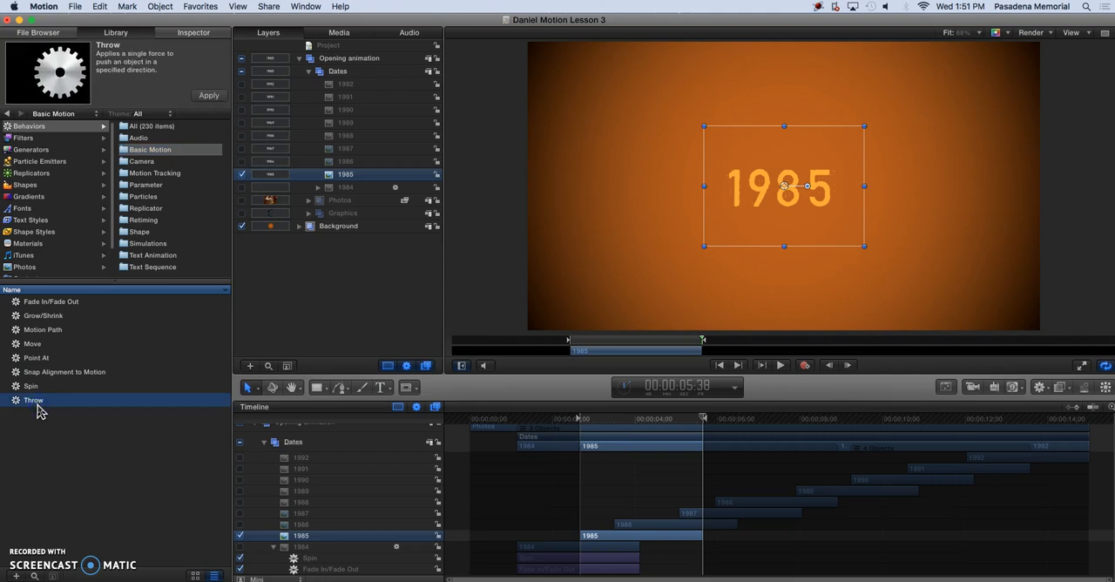
{"action": "left_click_drag", "start_coordinate": [35, 405], "coordinate": [87, 322]}
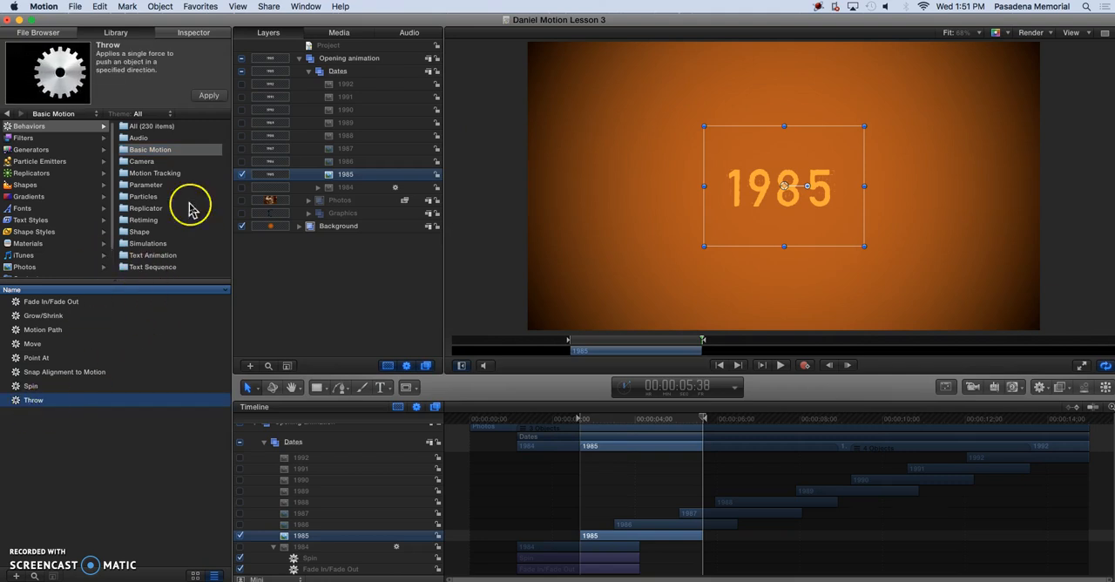
{"action": "left_click", "coordinate": [209, 97]}
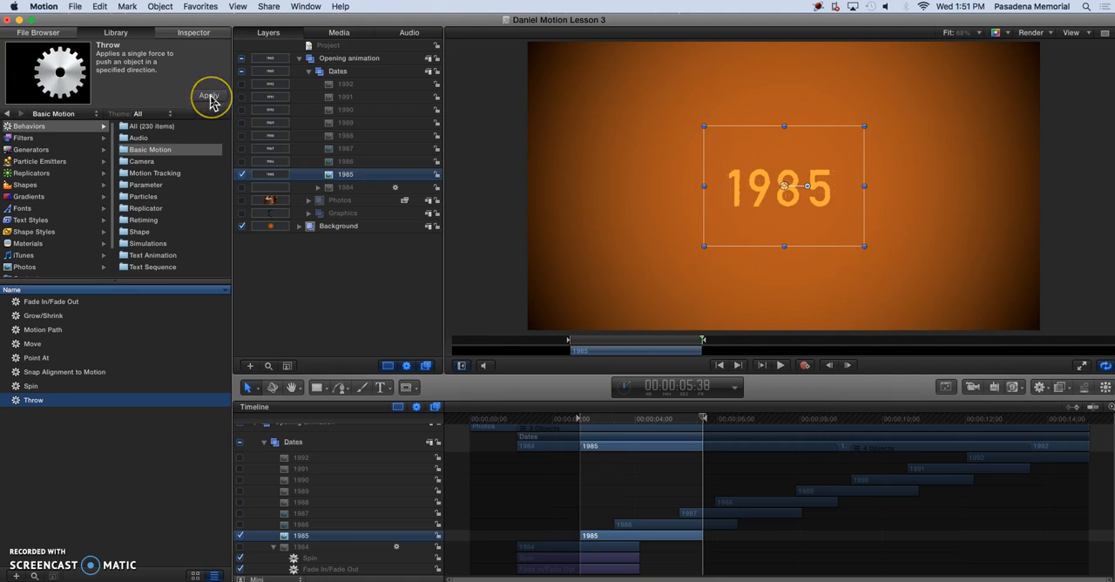
Add the Throw behavior to the 1985 layer and aim its 2D throw toward the canvas's upper-right corner.
{"action": "left_click_drag", "start_coordinate": [118, 401], "coordinate": [352, 182]}
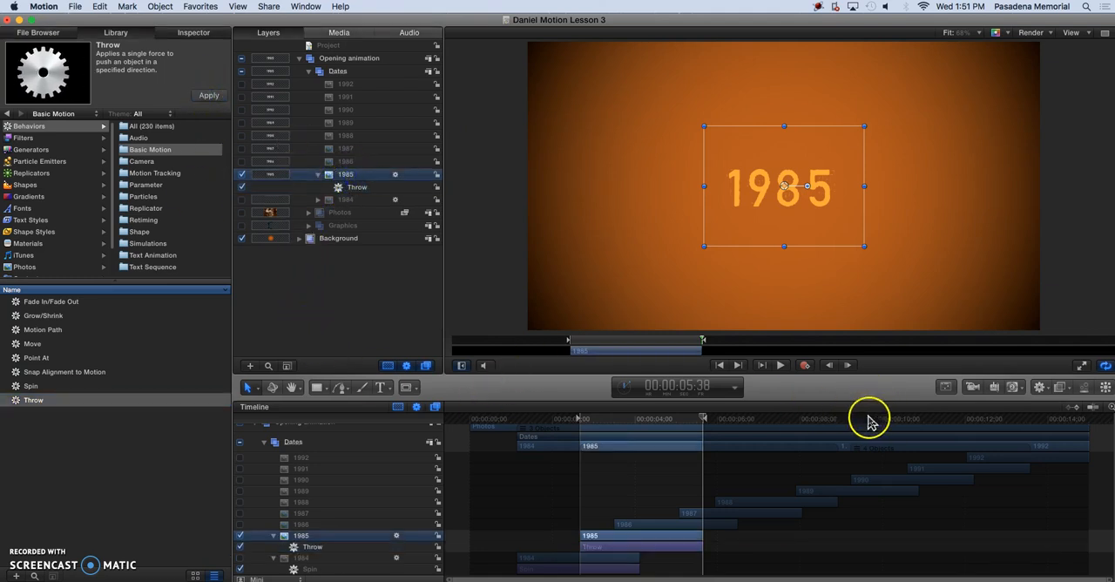
{"action": "left_click", "coordinate": [946, 388]}
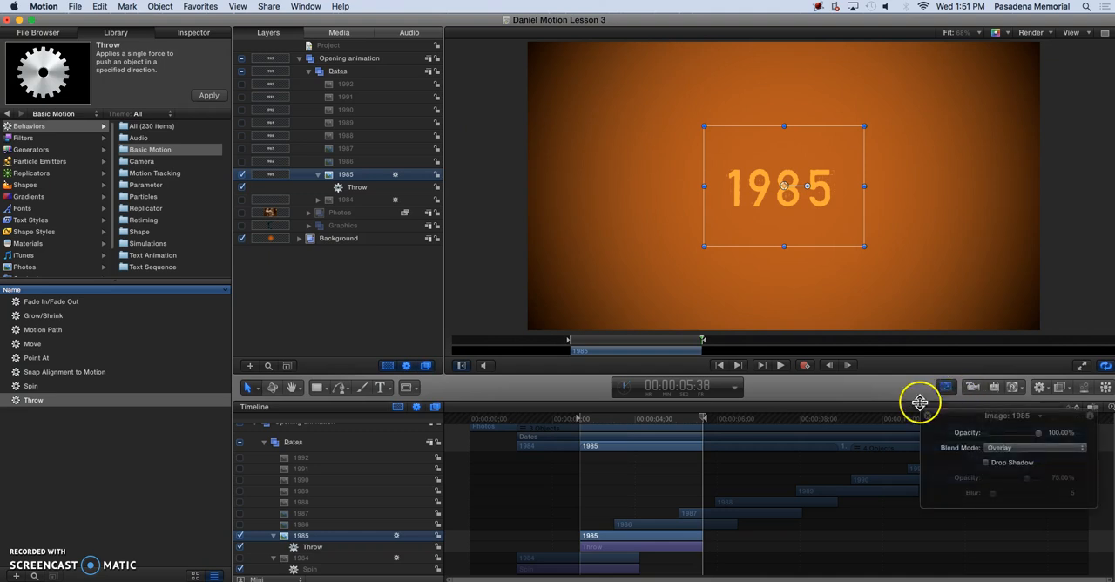
{"action": "left_click", "coordinate": [359, 188]}
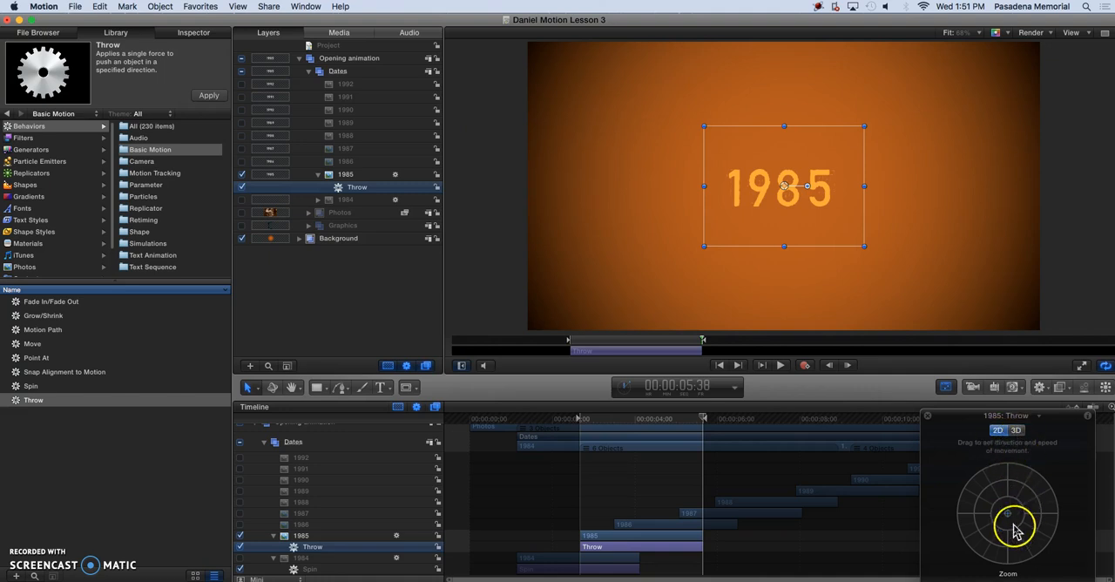
{"action": "mouse_move", "coordinate": [1010, 514]}
{"action": "left_mouse_down"}
{"action": "mouse_move", "coordinate": [1029, 510]}
{"action": "mouse_move", "coordinate": [1021, 503]}
{"action": "mouse_move", "coordinate": [1028, 511]}
{"action": "mouse_move", "coordinate": [1008, 524]}
{"action": "mouse_move", "coordinate": [988, 511]}
{"action": "mouse_move", "coordinate": [1023, 504]}
{"action": "left_mouse_up"}
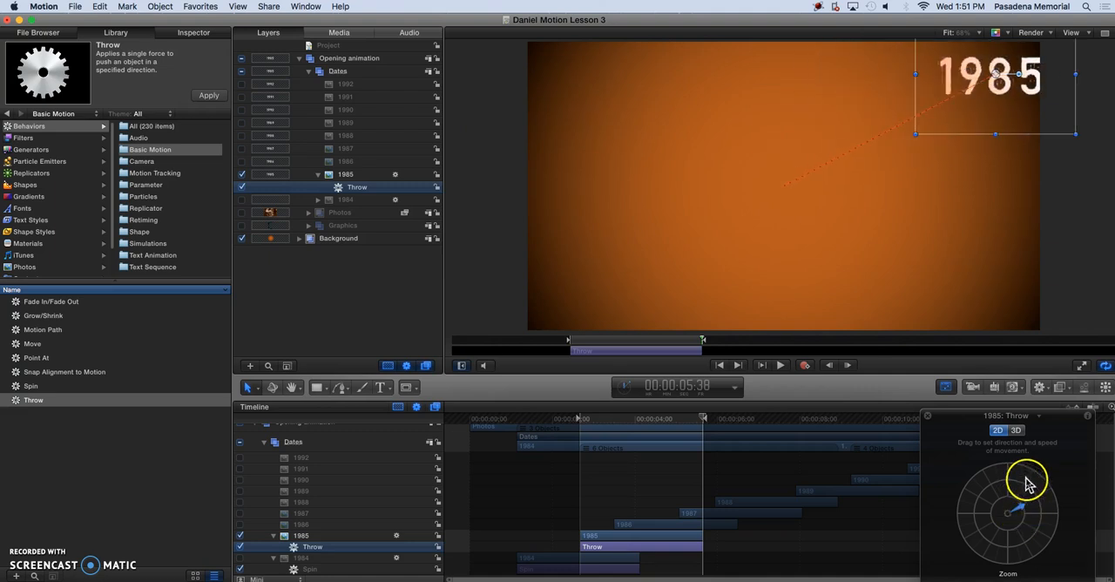
Switch the 1985 throw to 3D, aim it toward the canvas's upper right, and reveal its X, Y and Z velocities in the Inspector.
{"action": "left_click", "coordinate": [1017, 430]}
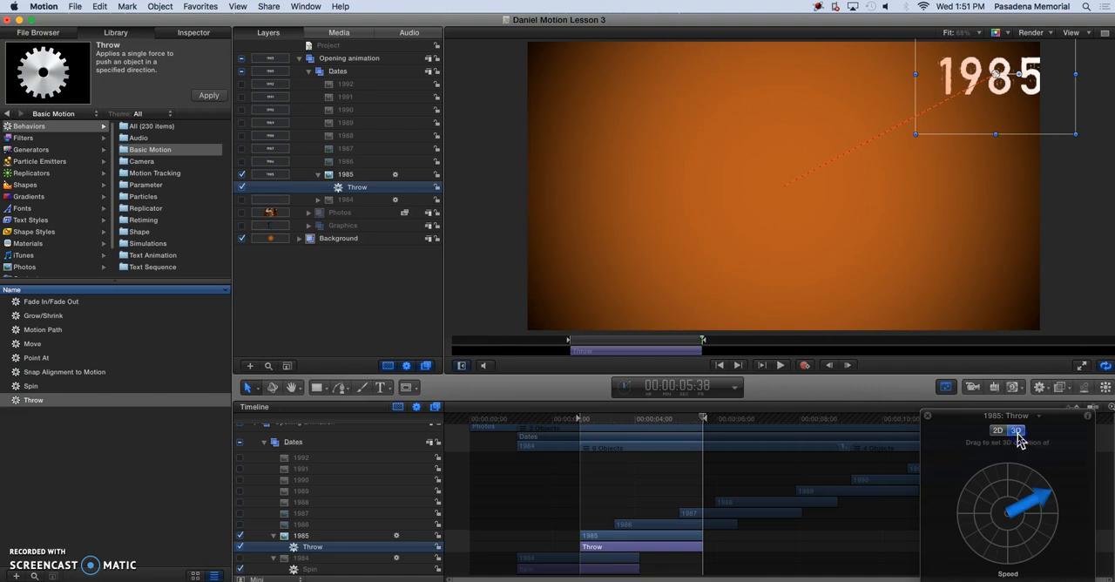
{"action": "left_click_drag", "start_coordinate": [1033, 535], "coordinate": [1013, 551]}
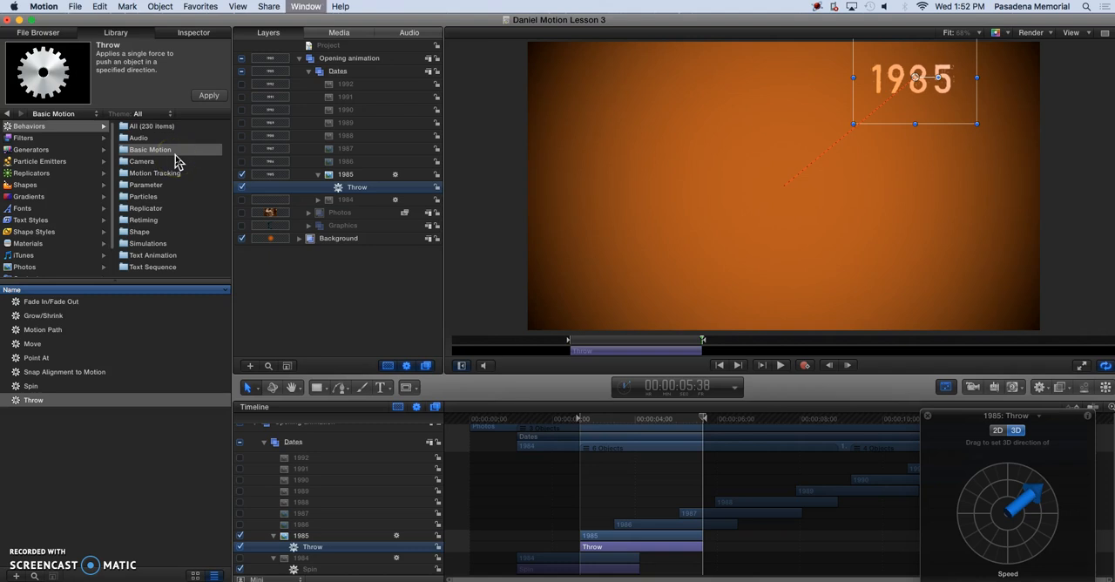
{"action": "key", "text": "super+3"}
{"action": "left_click_drag", "start_coordinate": [177, 162], "coordinate": [155, 184]}
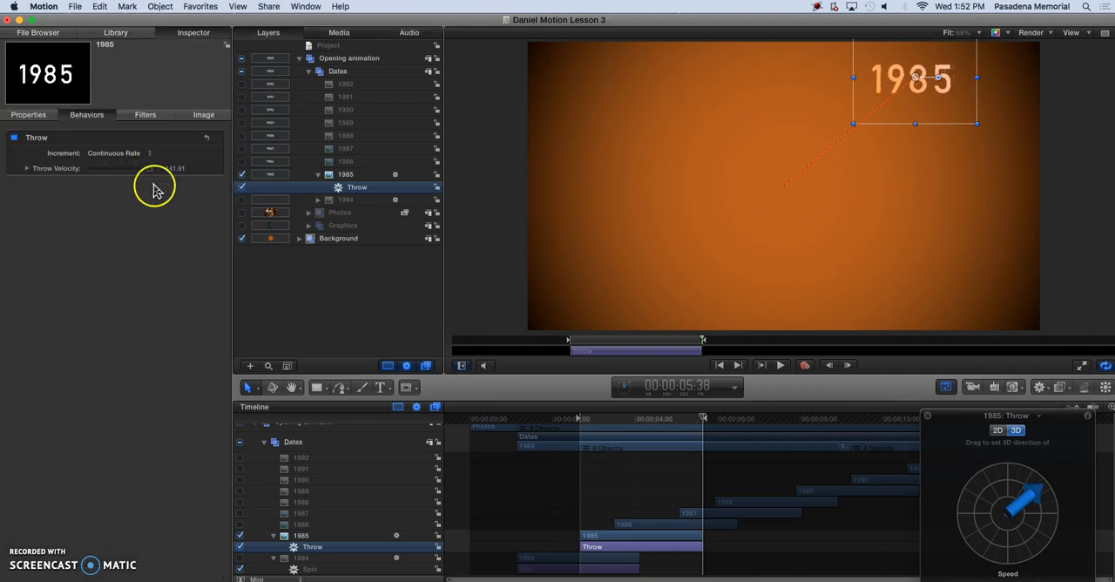
{"action": "left_click", "coordinate": [27, 169]}
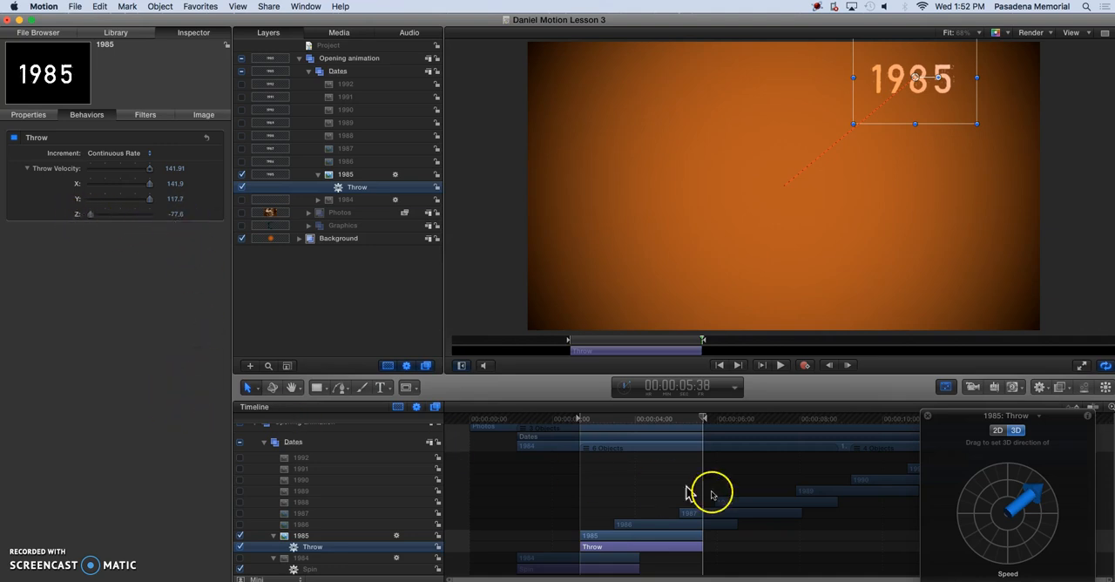
Try aiming the 1985 throw straight back into depth with a Z velocity of -200 and preview the motion.
{"action": "left_click_drag", "start_coordinate": [1022, 529], "coordinate": [1045, 488]}
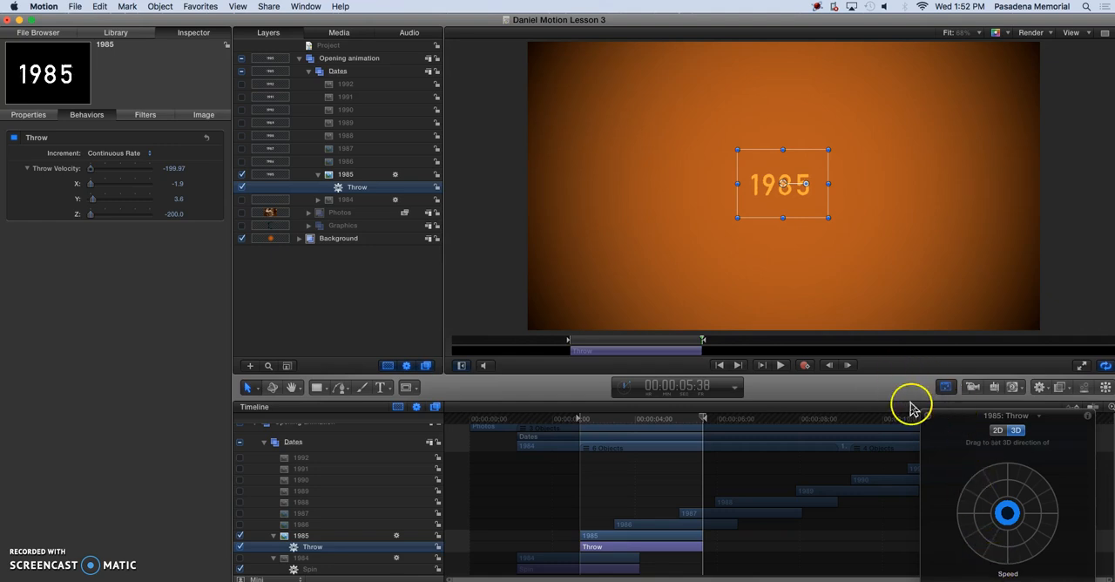
{"action": "key", "text": "space"}
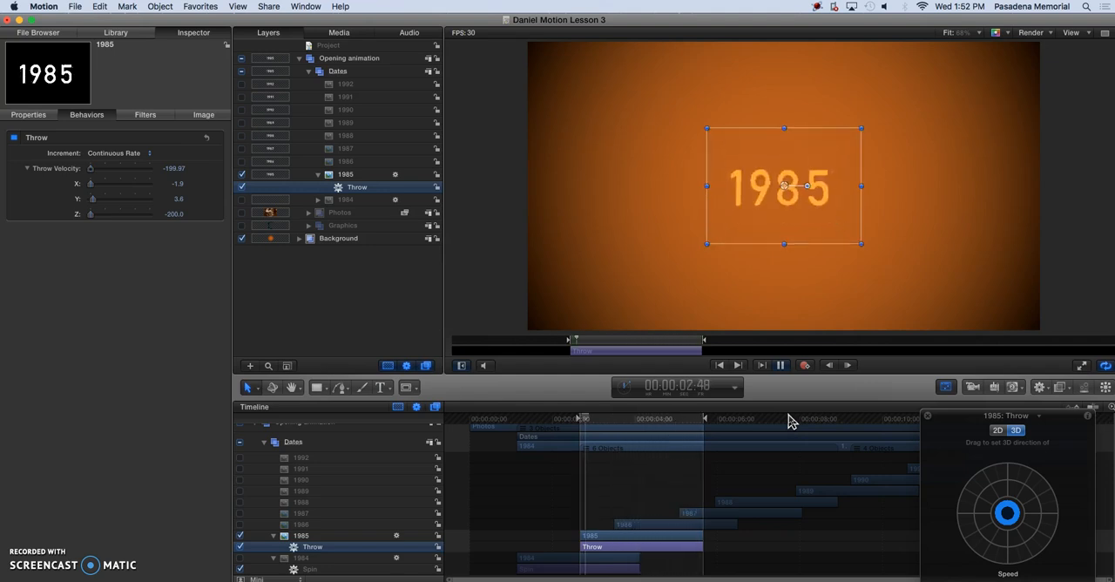
{"action": "key", "text": "space"}
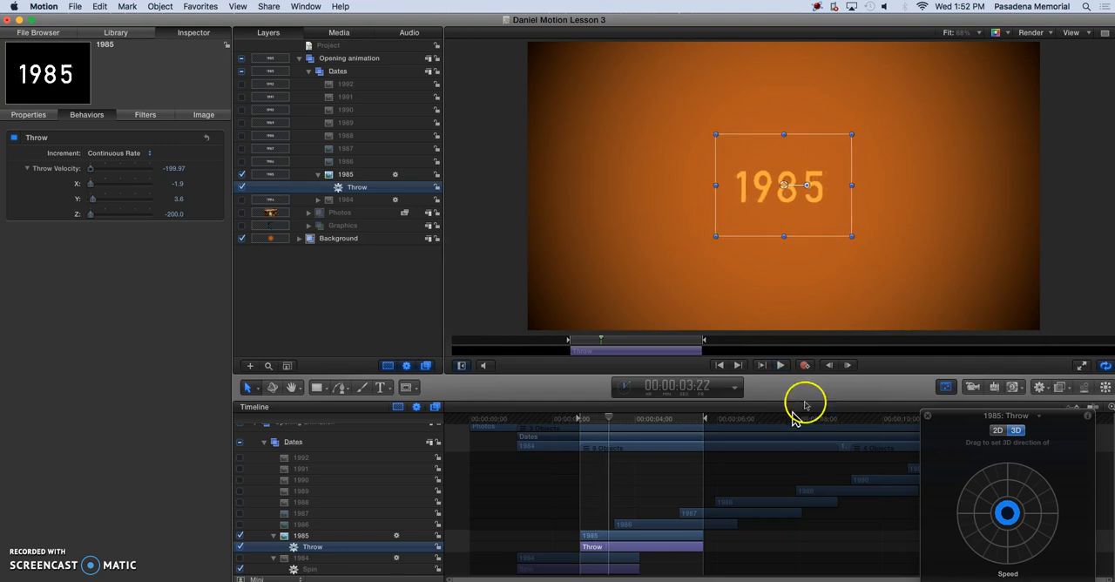
Re-aim the 1985 throw up, right and away from the viewer, at velocities of about X 228, Y 176 and Z -252.
{"action": "left_click_drag", "start_coordinate": [1031, 495], "coordinate": [991, 536]}
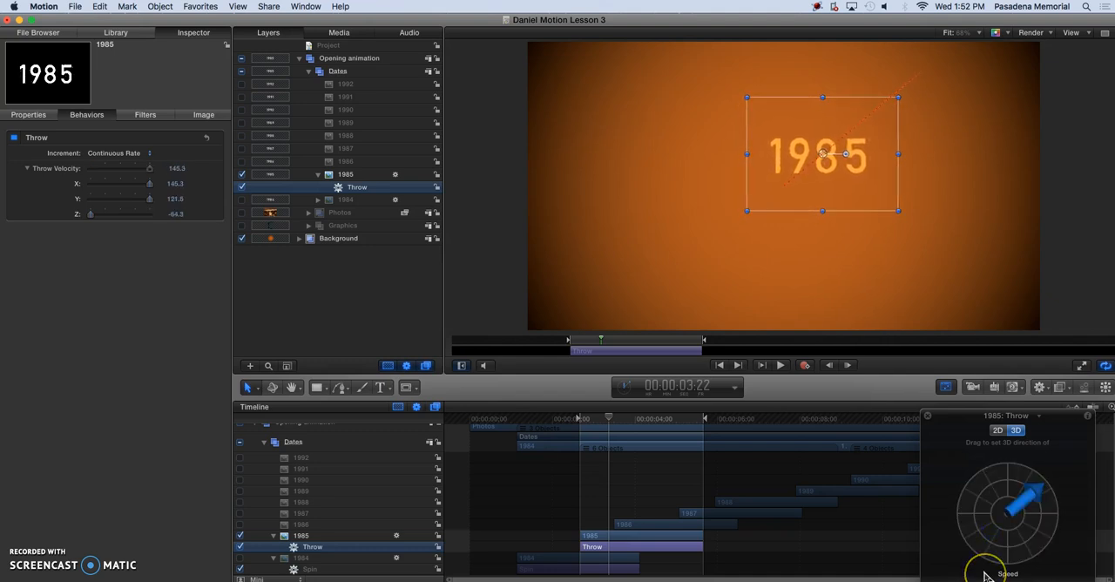
{"action": "key", "text": "space"}
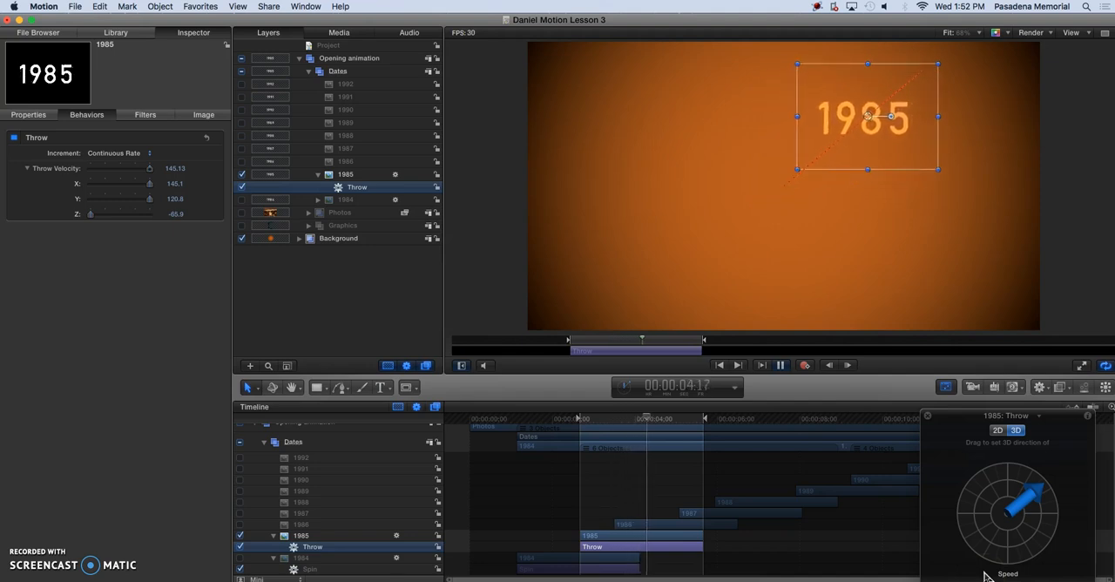
{"action": "left_click", "coordinate": [1000, 526]}
{"action": "left_click_drag", "start_coordinate": [999, 525], "coordinate": [1008, 573]}
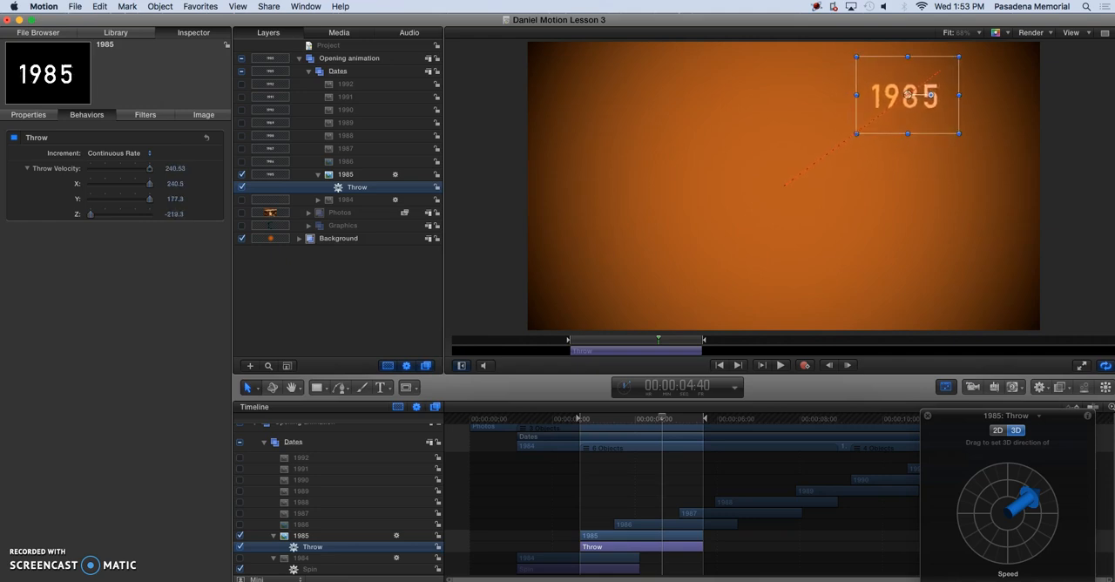
{"action": "left_click_drag", "start_coordinate": [1027, 535], "coordinate": [1024, 520]}
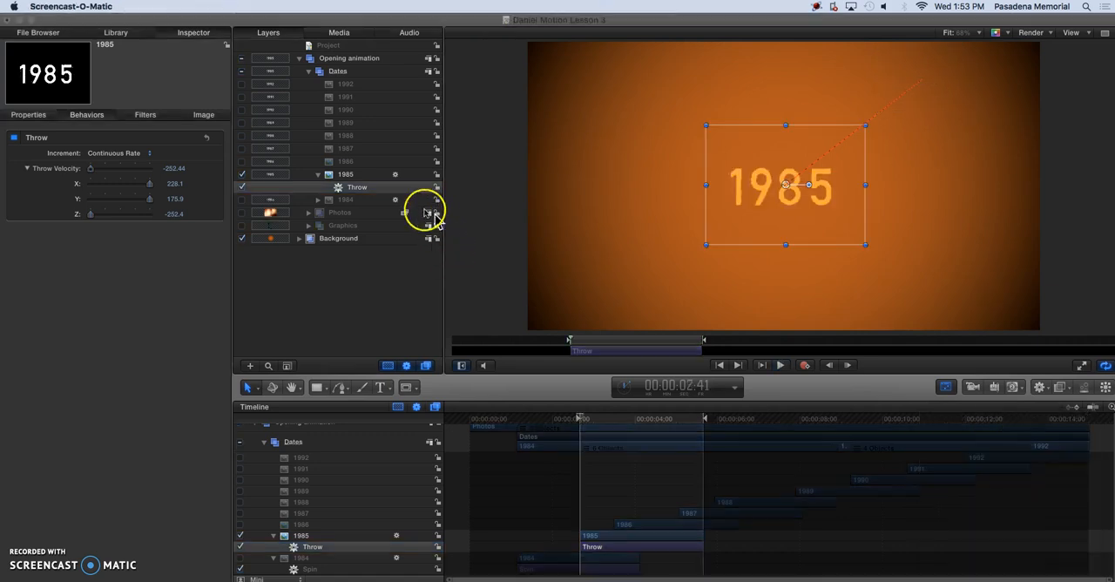
Copy the Spin and Fade In/Fade Out behaviors from the 1984 layer to the 1985 layer and preview the combined motion.
{"action": "left_click", "coordinate": [317, 201]}
{"action": "left_click", "coordinate": [317, 200]}
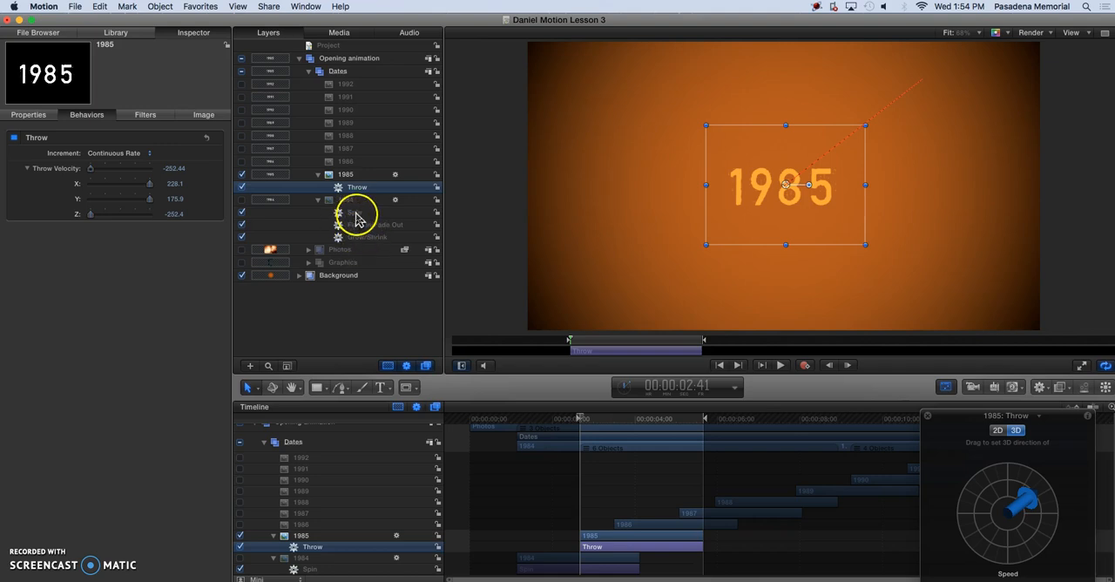
{"action": "left_click", "coordinate": [356, 213]}
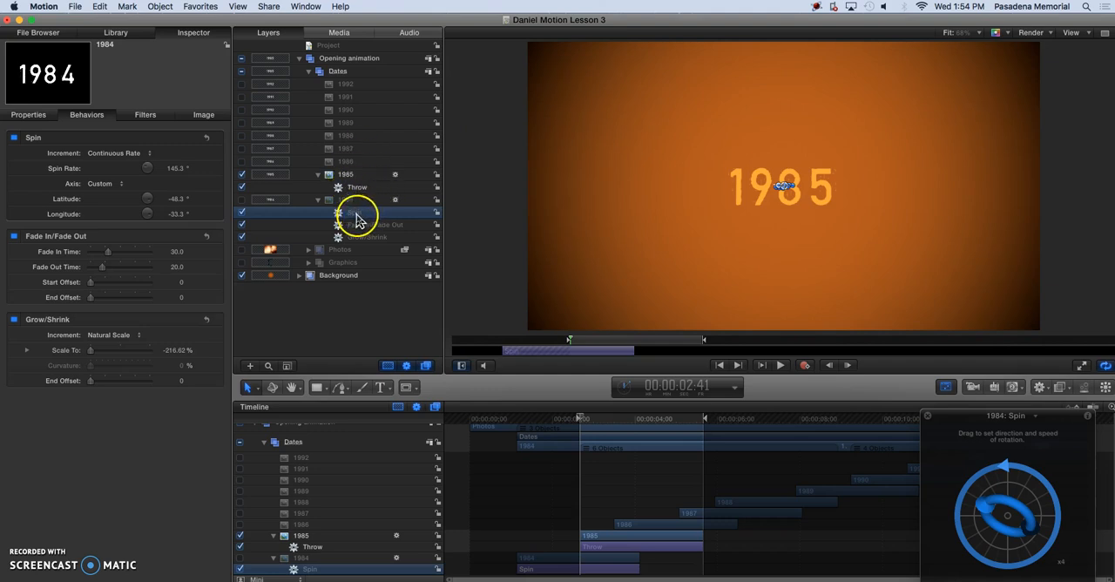
{"action": "left_click_drag", "start_coordinate": [357, 214], "coordinate": [357, 193]}
{"action": "left_click_drag", "start_coordinate": [356, 237], "coordinate": [357, 201]}
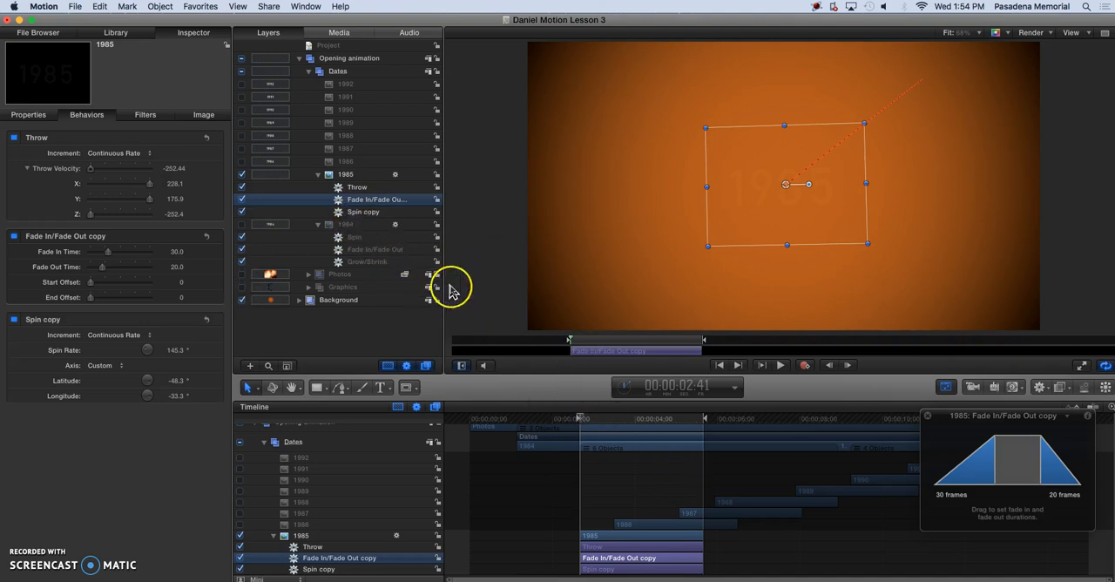
{"action": "left_click", "coordinate": [362, 214]}
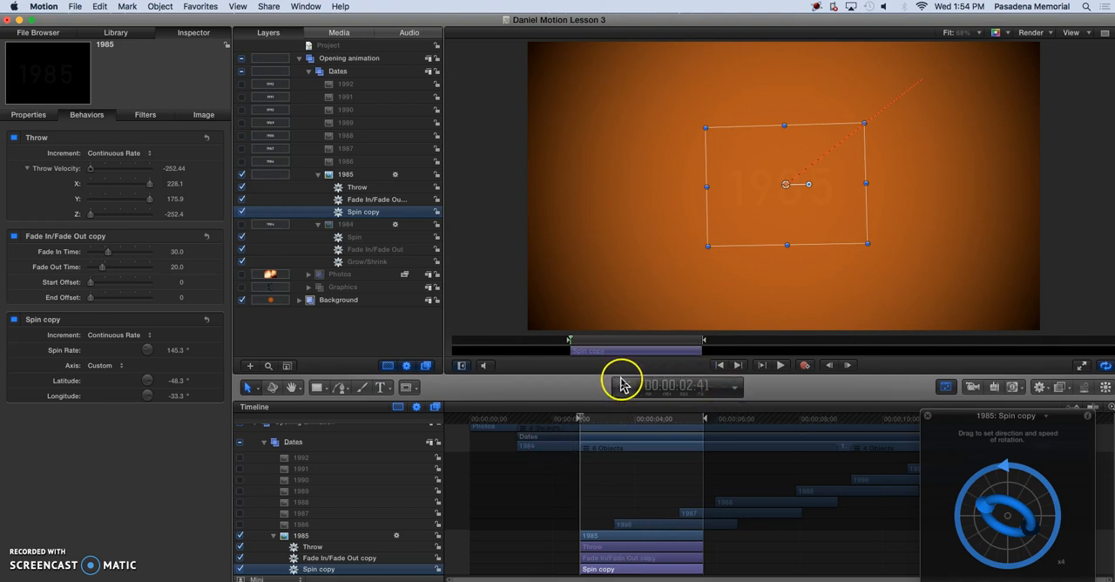
{"action": "key", "text": "space"}
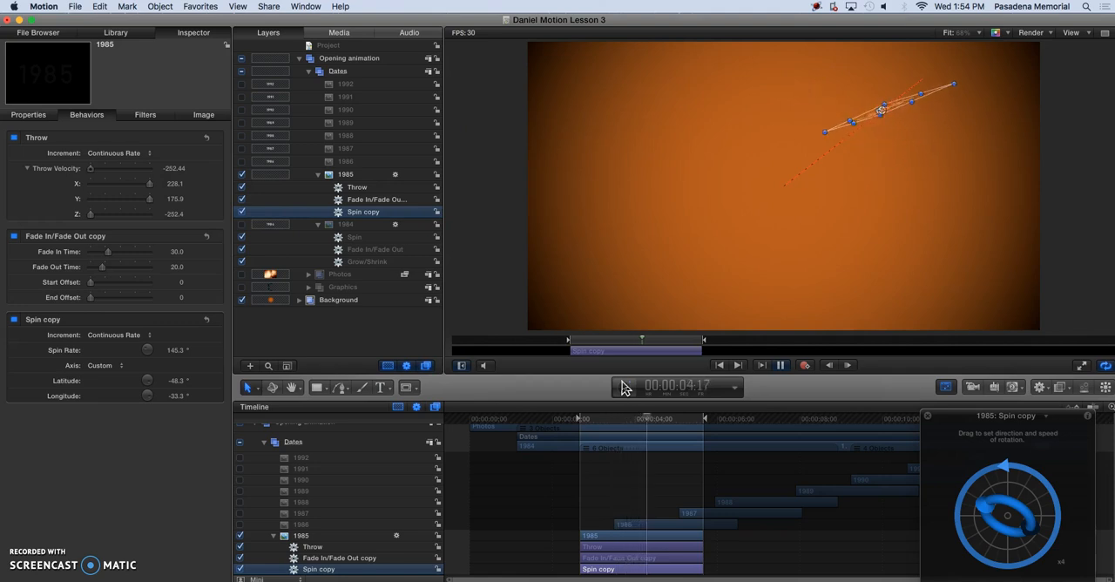
{"action": "key", "text": "space"}
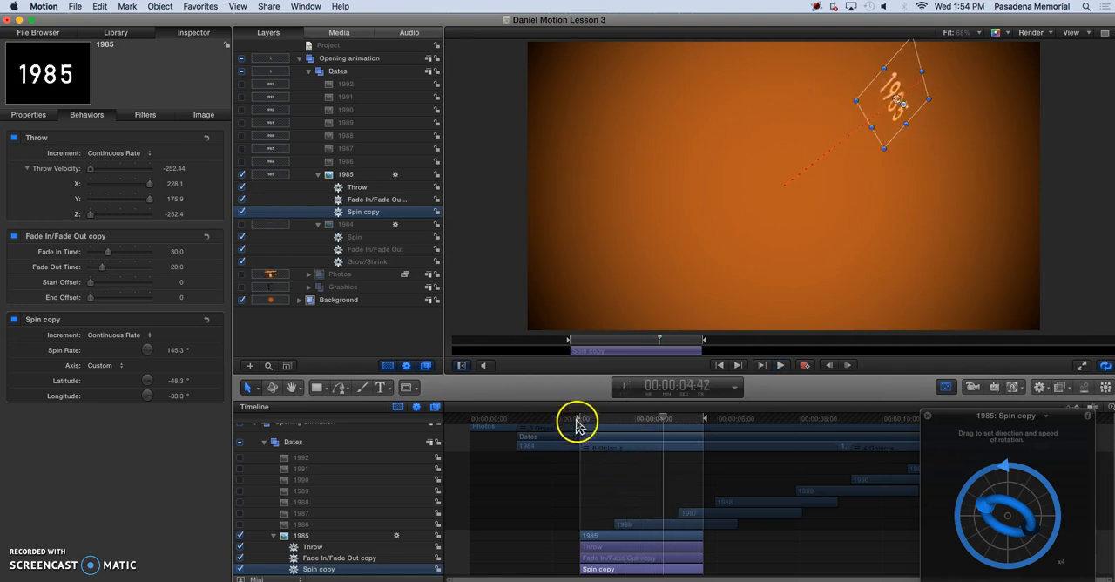
Extend the play range back to the start of the 1984 layer, show that layer, and preview both dates with nothing selected.
{"action": "left_click_drag", "start_coordinate": [568, 346], "coordinate": [503, 349]}
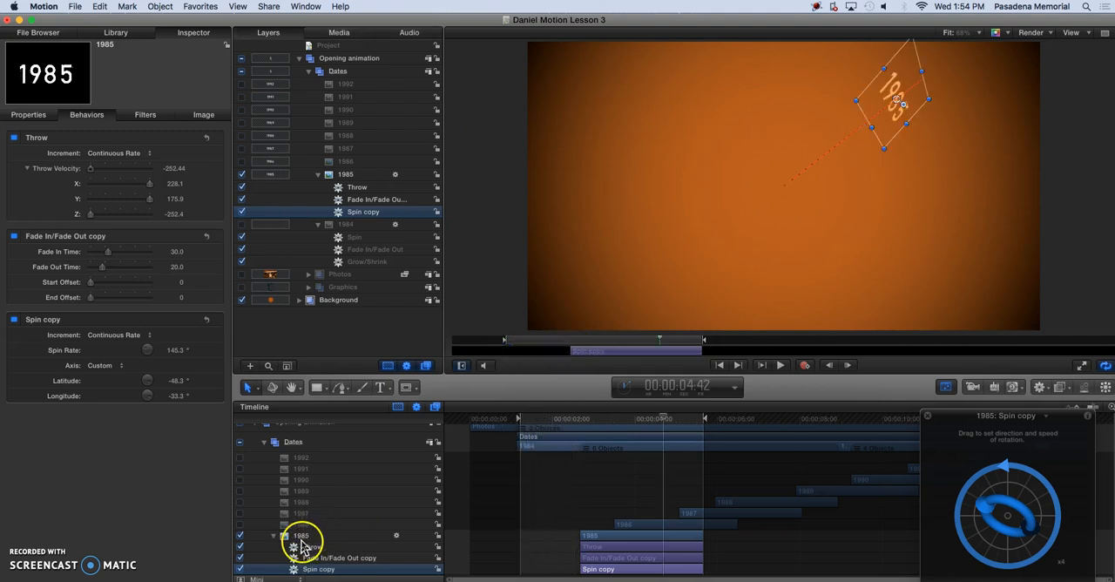
{"action": "left_click", "coordinate": [241, 224]}
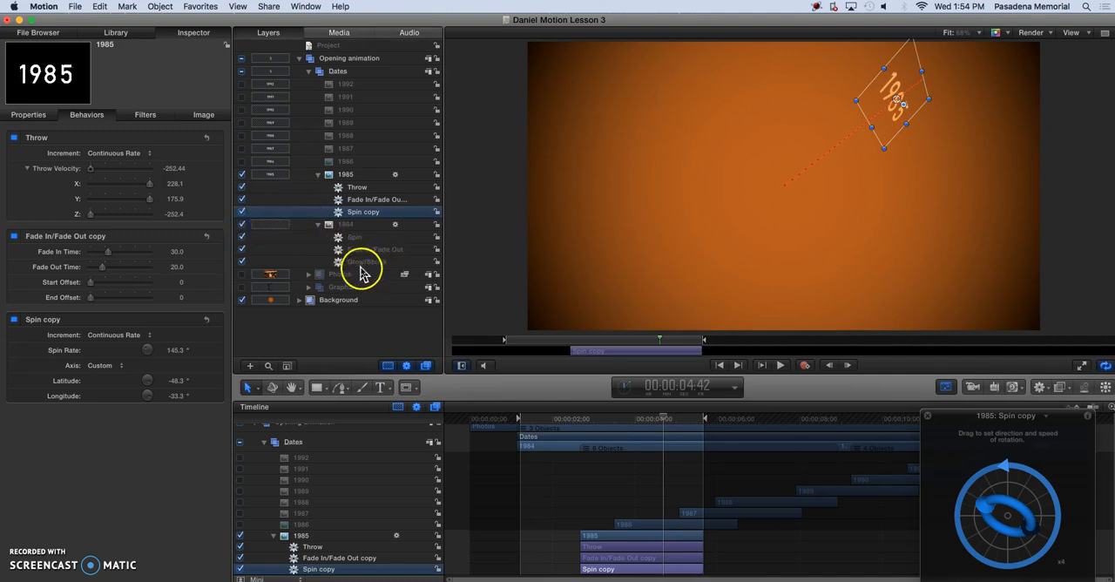
{"action": "key", "text": "space"}
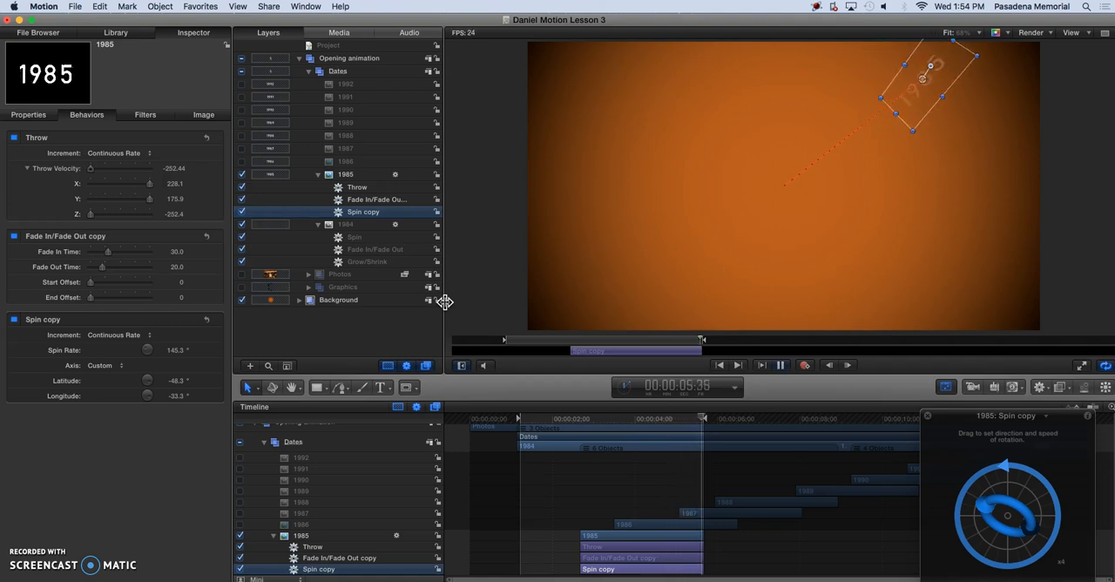
{"action": "left_click", "coordinate": [318, 387]}
{"action": "left_click", "coordinate": [305, 308]}
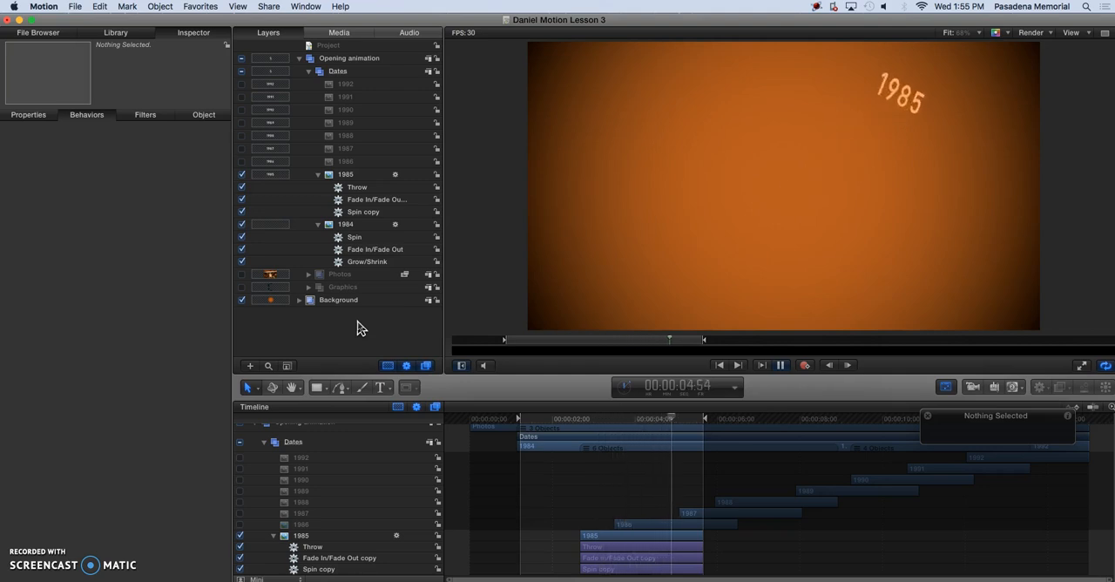
{"action": "key", "text": "space"}
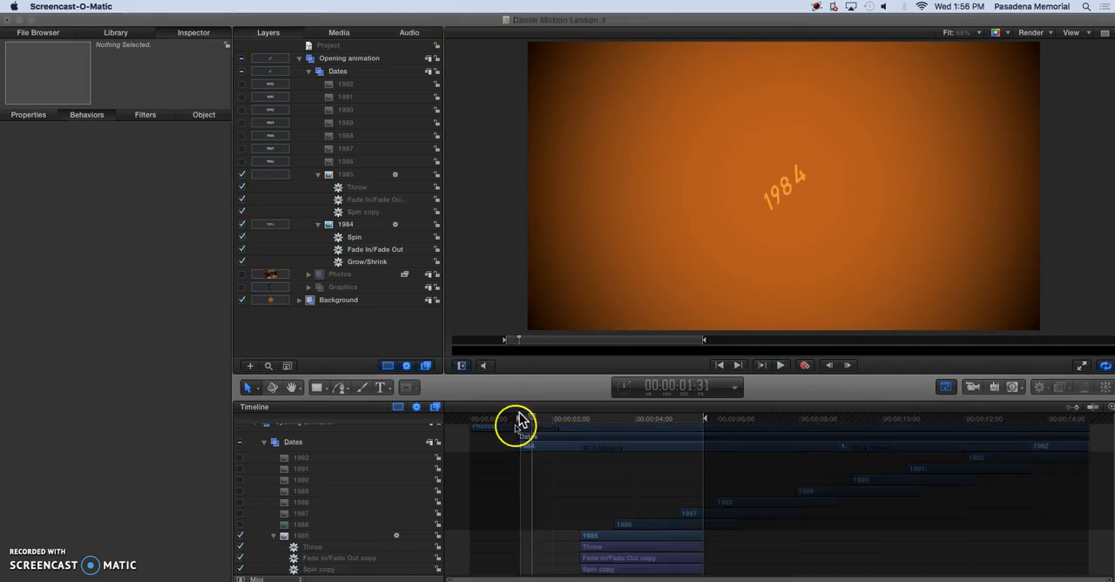
Hide the 1984 and 1985 layers and collapse their behaviors in the Timeline.
{"action": "left_click", "coordinate": [243, 226]}
{"action": "left_click", "coordinate": [242, 186]}
{"action": "left_click", "coordinate": [242, 199]}
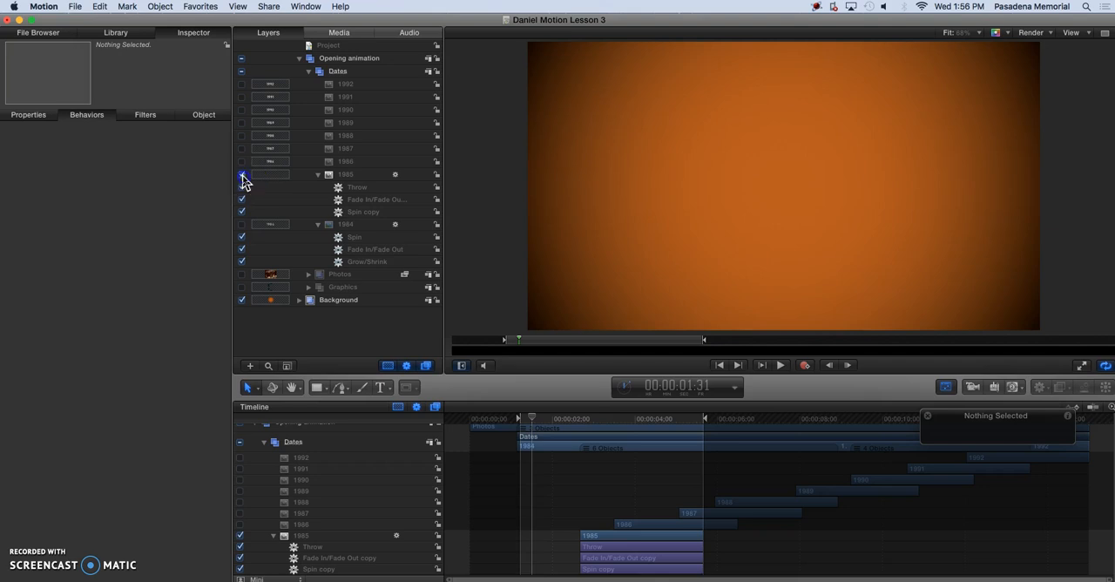
{"action": "left_click", "coordinate": [242, 176]}
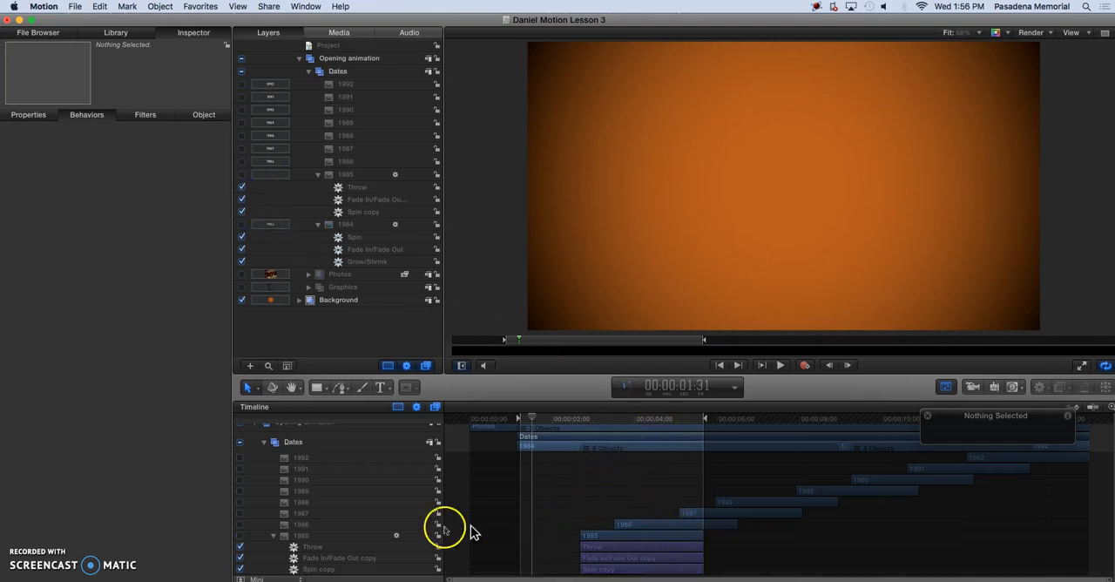
{"action": "left_click", "coordinate": [273, 535]}
{"action": "left_click", "coordinate": [272, 547]}
Set the play range to the 1986 layer's in and out points, from 00:00:03:30 to 00:00:06:28.
{"action": "left_click", "coordinate": [299, 526]}
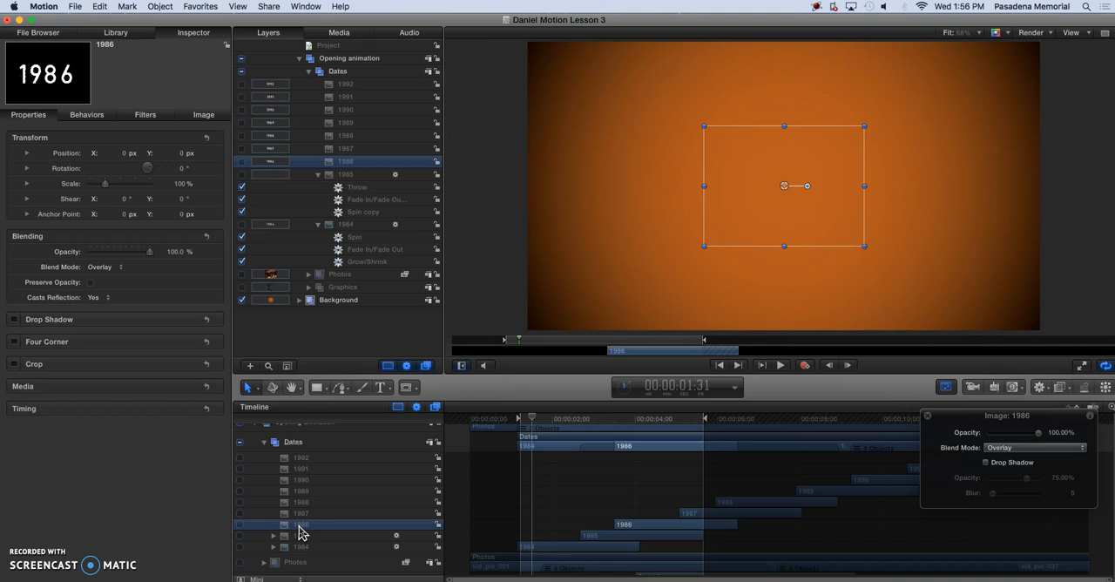
{"action": "left_click_drag", "start_coordinate": [299, 525], "coordinate": [303, 528]}
{"action": "key", "text": "shift+i"}
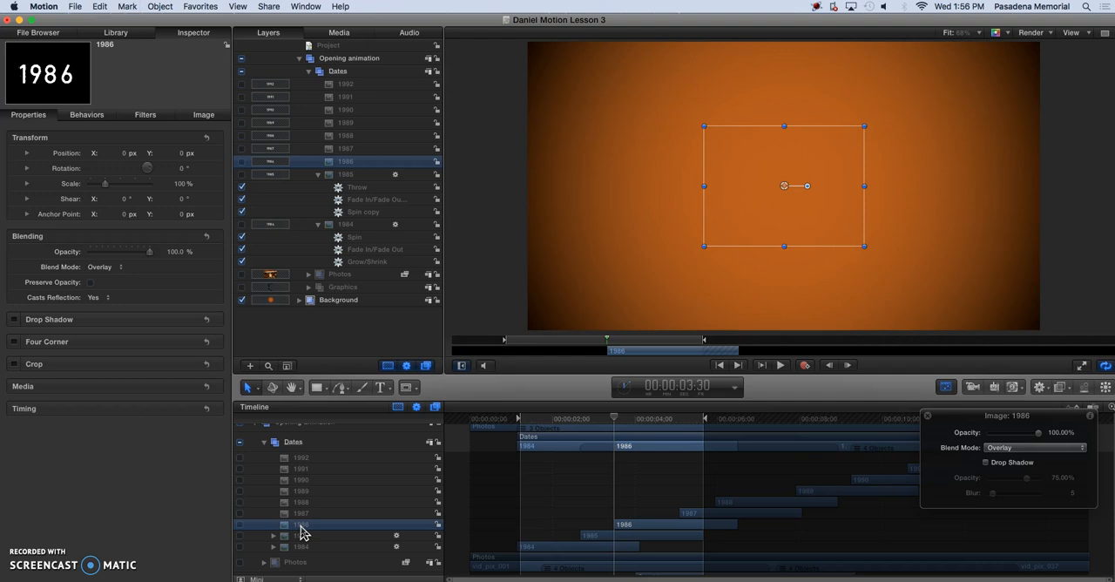
{"action": "key", "text": "alt+super+i"}
{"action": "key", "text": "shift+o"}
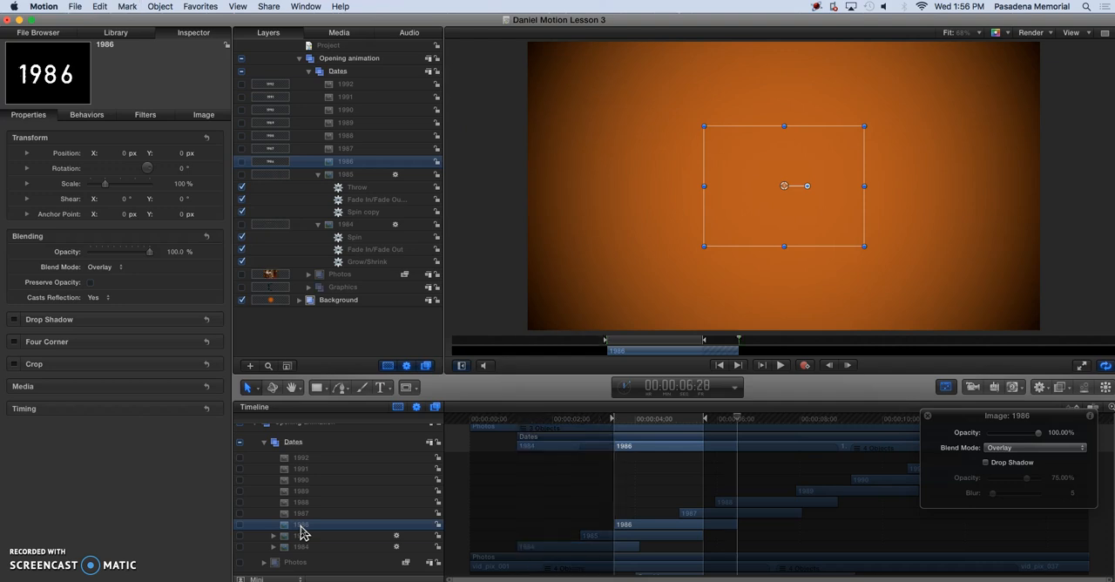
{"action": "key", "text": "alt+super+o"}
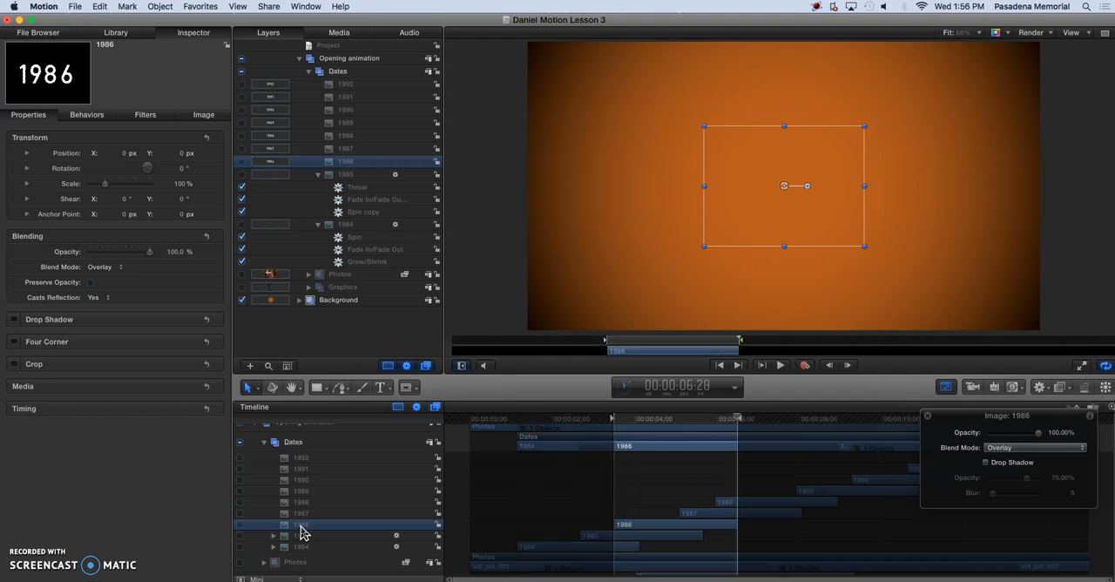
Show the 1986 layer at 00:00:03:49 and apply the Basic Motion behavior Motion Path to it.
{"action": "left_click", "coordinate": [622, 342]}
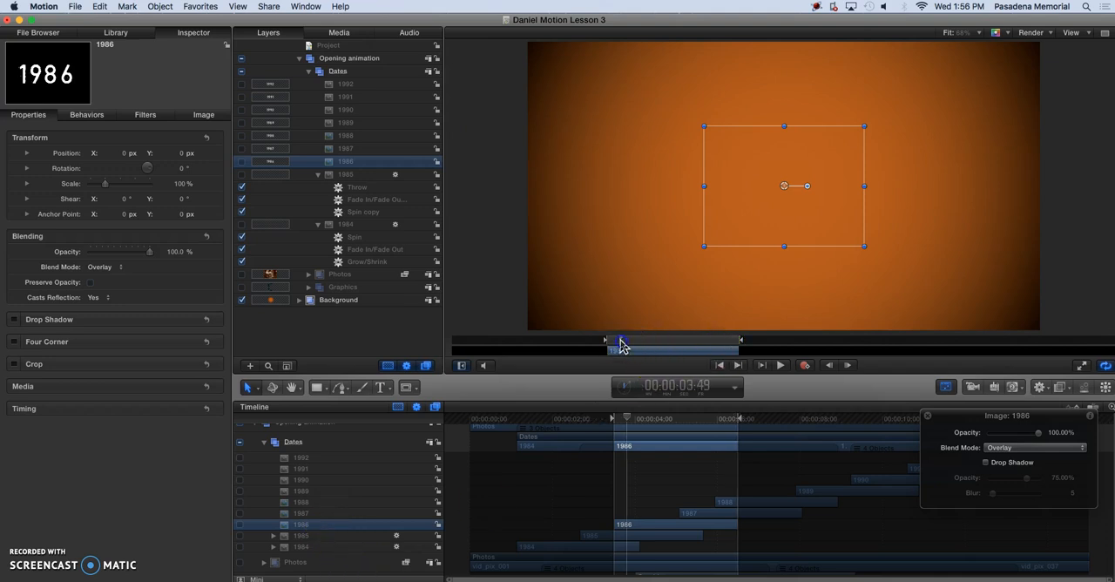
{"action": "left_click", "coordinate": [241, 525]}
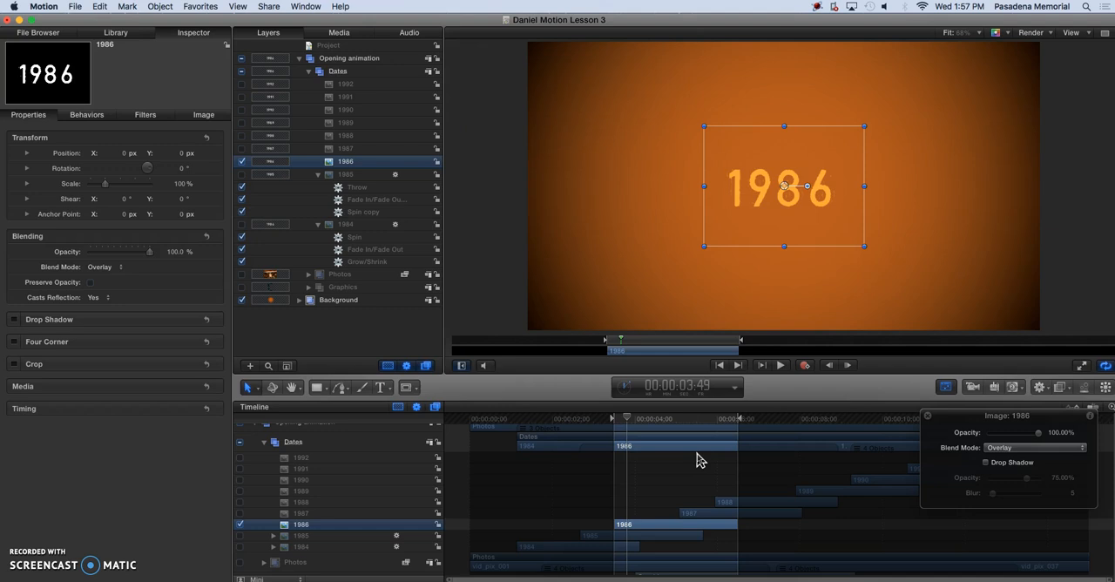
{"action": "key", "text": "super+2"}
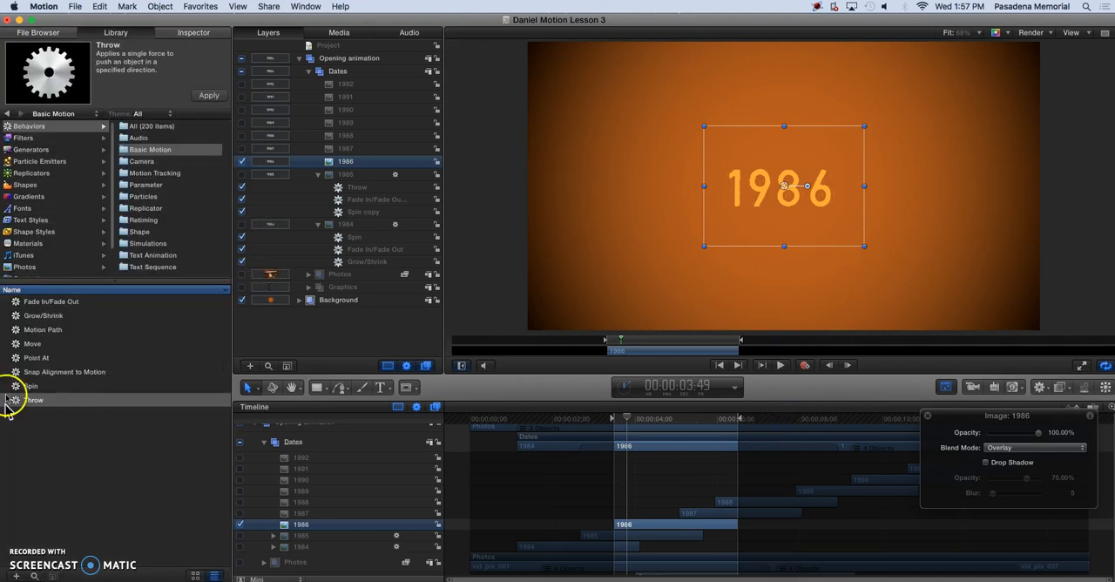
{"action": "left_click", "coordinate": [39, 336]}
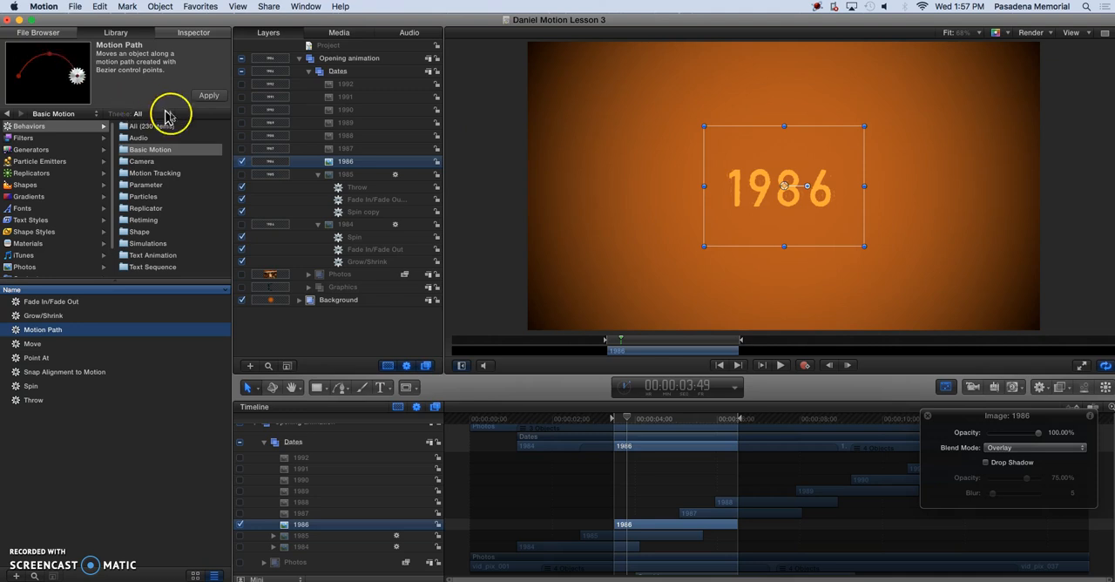
{"action": "left_click", "coordinate": [209, 97]}
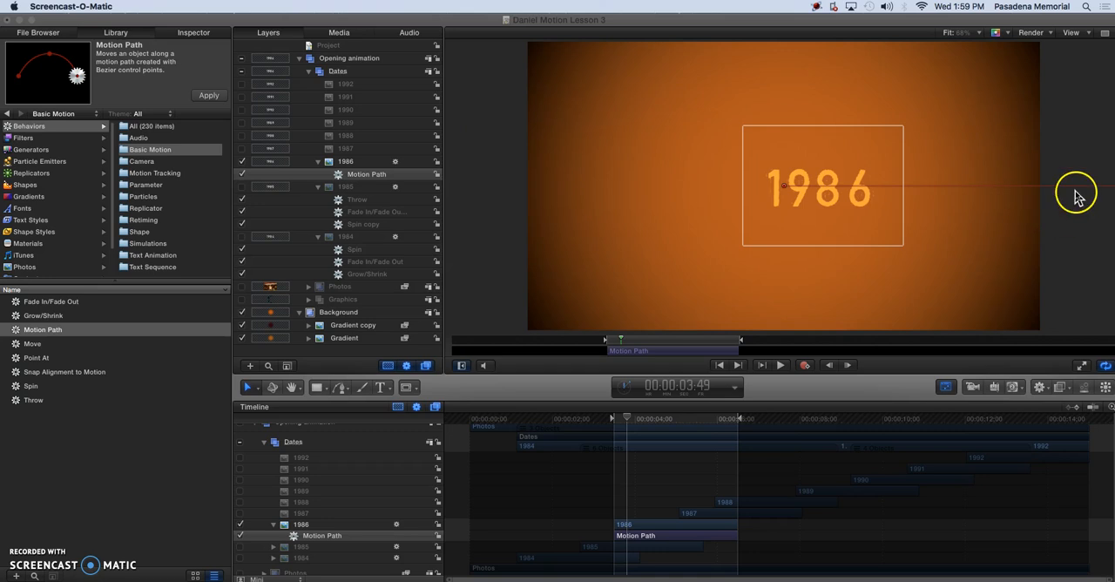
Set the canvas zoom to 50% and shorten the motion path by moving its end point inside the canvas's right edge.
{"action": "left_click", "coordinate": [980, 35]}
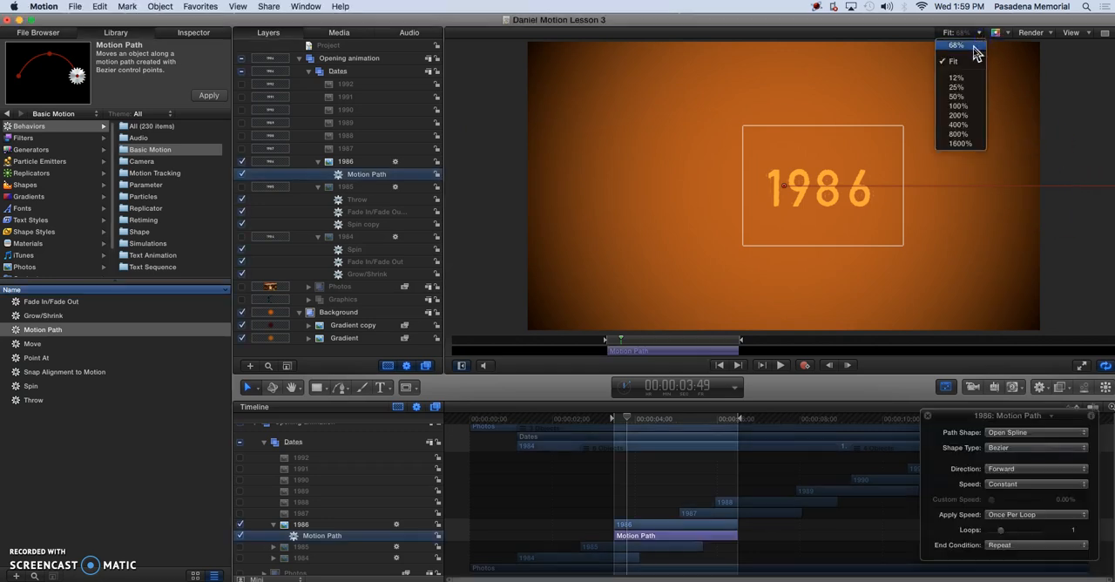
{"action": "left_click", "coordinate": [958, 97]}
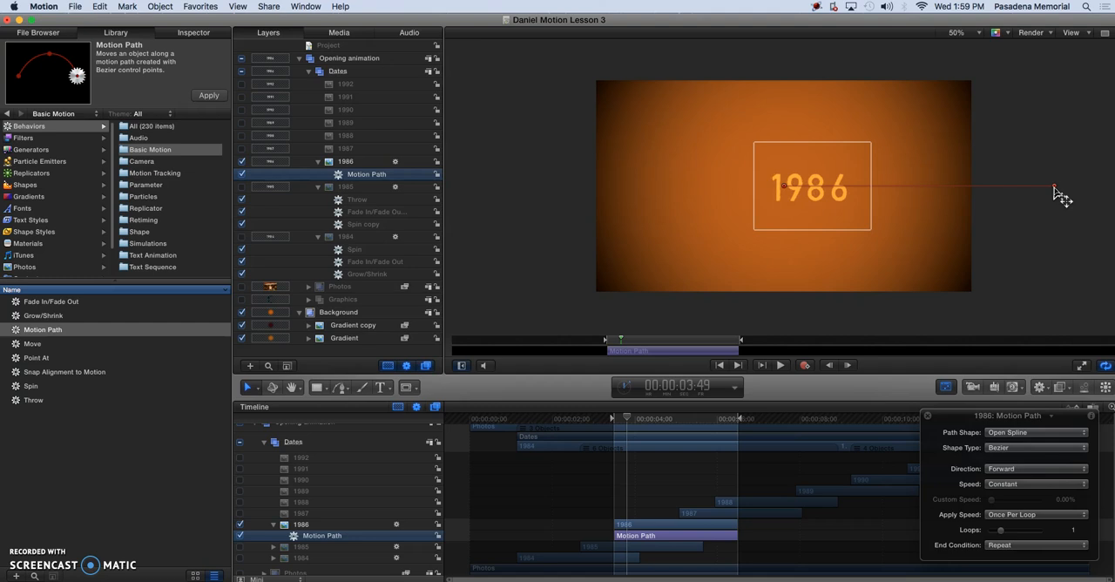
{"action": "left_click_drag", "start_coordinate": [1055, 190], "coordinate": [952, 191]}
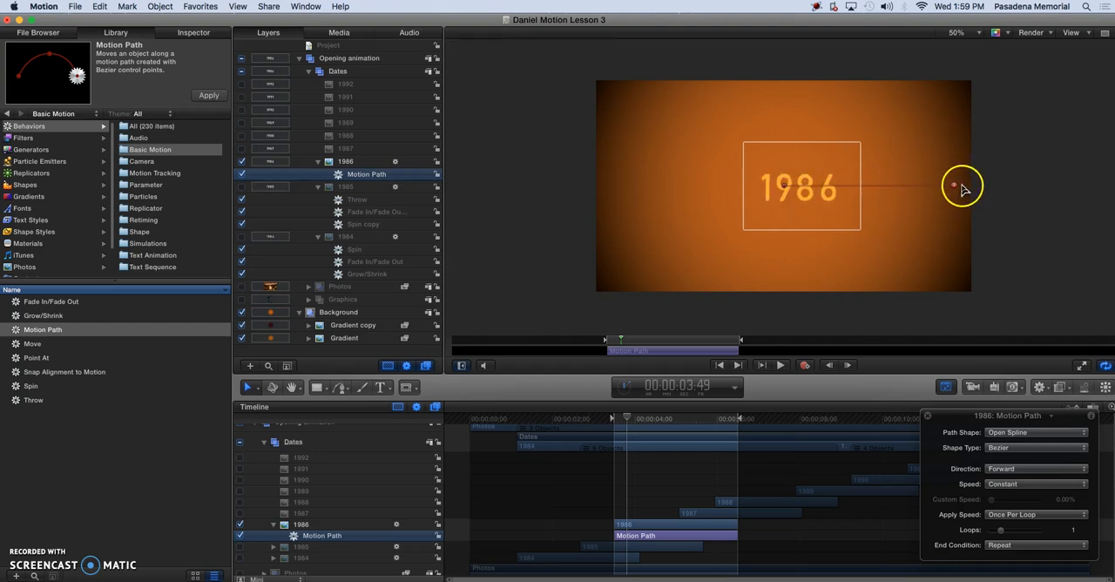
{"action": "left_click", "coordinate": [877, 187]}
{"action": "left_click", "coordinate": [357, 175]}
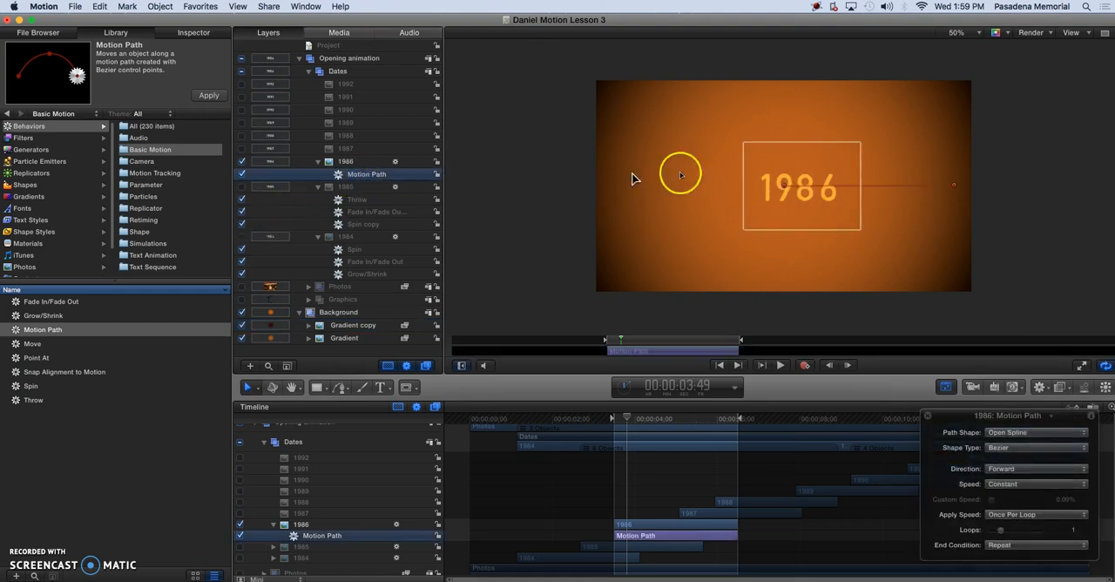
{"action": "left_click", "coordinate": [869, 192]}
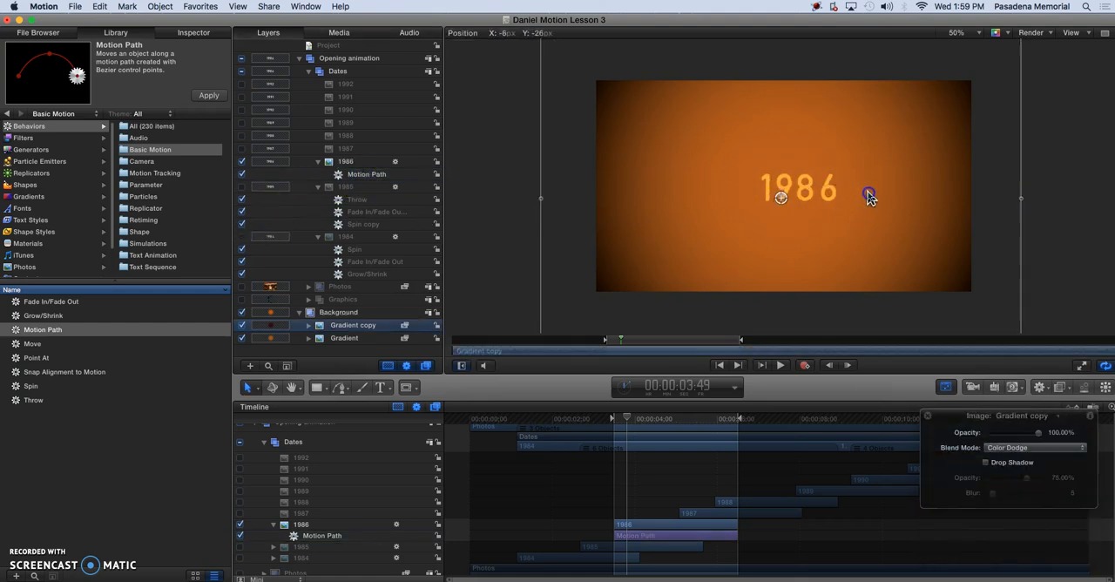
{"action": "left_click", "coordinate": [361, 174]}
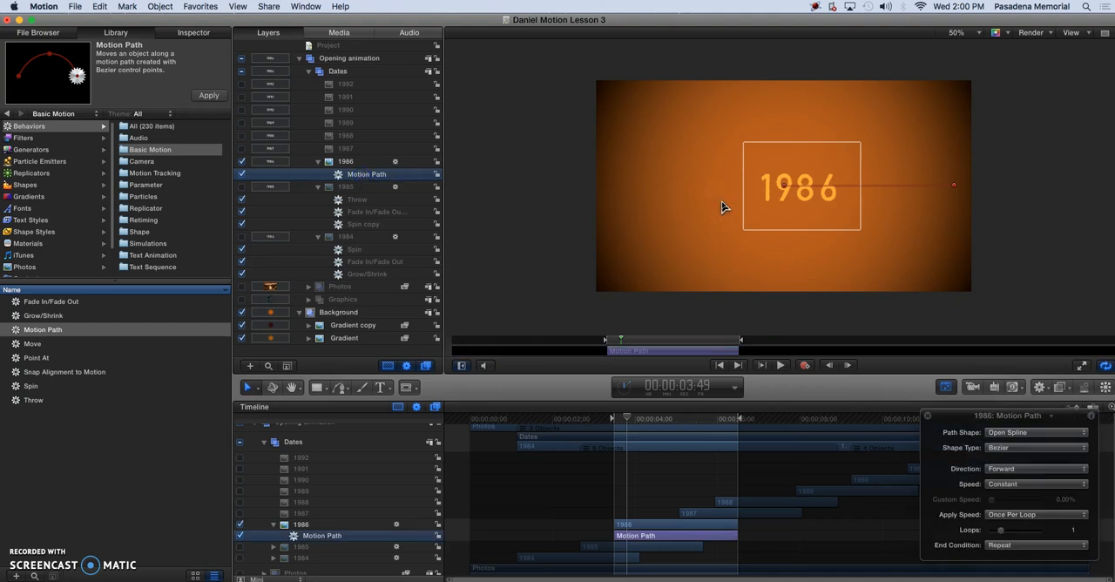
Add a control point near the middle of the 1986 motion path and adjust its curve handle to form an S-shape.
{"action": "double_click", "coordinate": [885, 185]}
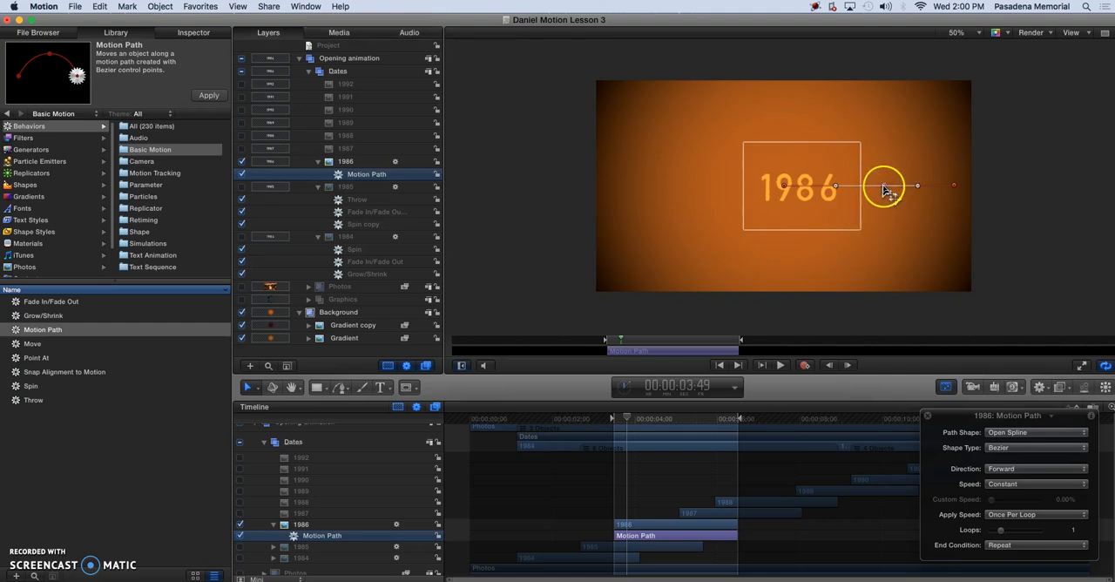
{"action": "left_click_drag", "start_coordinate": [884, 186], "coordinate": [909, 214]}
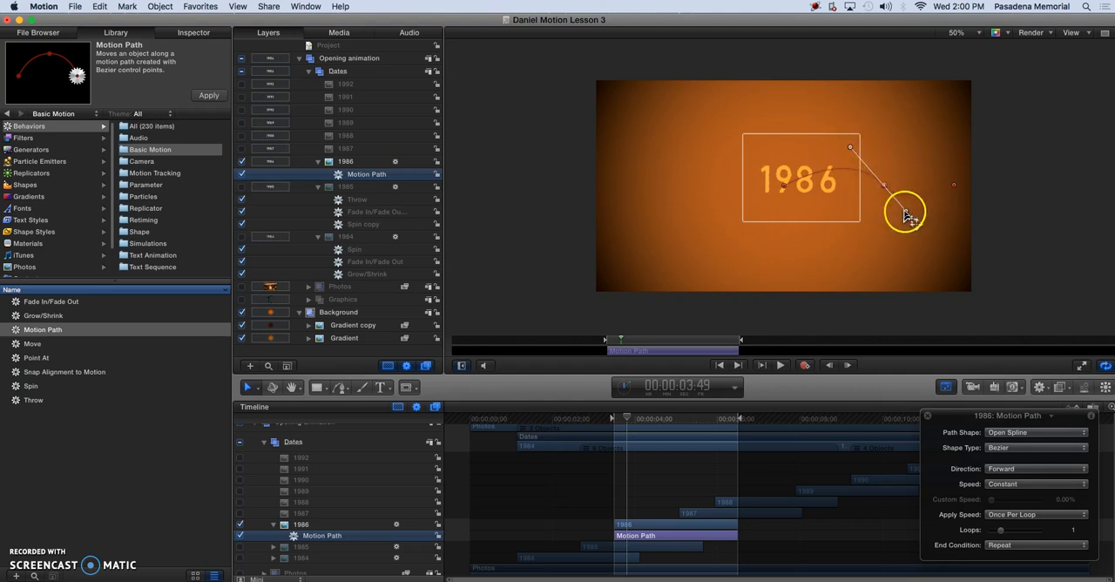
{"action": "left_click_drag", "start_coordinate": [906, 212], "coordinate": [926, 232]}
{"action": "left_click_drag", "start_coordinate": [938, 255], "coordinate": [950, 269]}
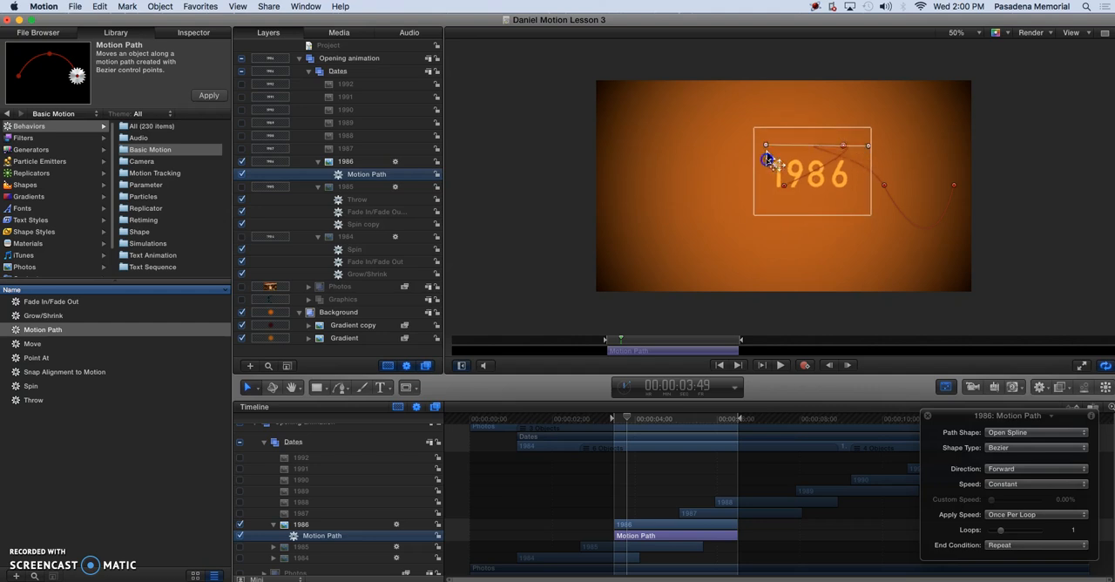
Shape a second path point's curve handle, place that point near the canvas bottom left of centre to form a loop, and play the animation.
{"action": "mouse_move", "coordinate": [762, 127]}
{"action": "left_mouse_down"}
{"action": "mouse_move", "coordinate": [740, 141]}
{"action": "mouse_move", "coordinate": [777, 135]}
{"action": "left_mouse_up"}
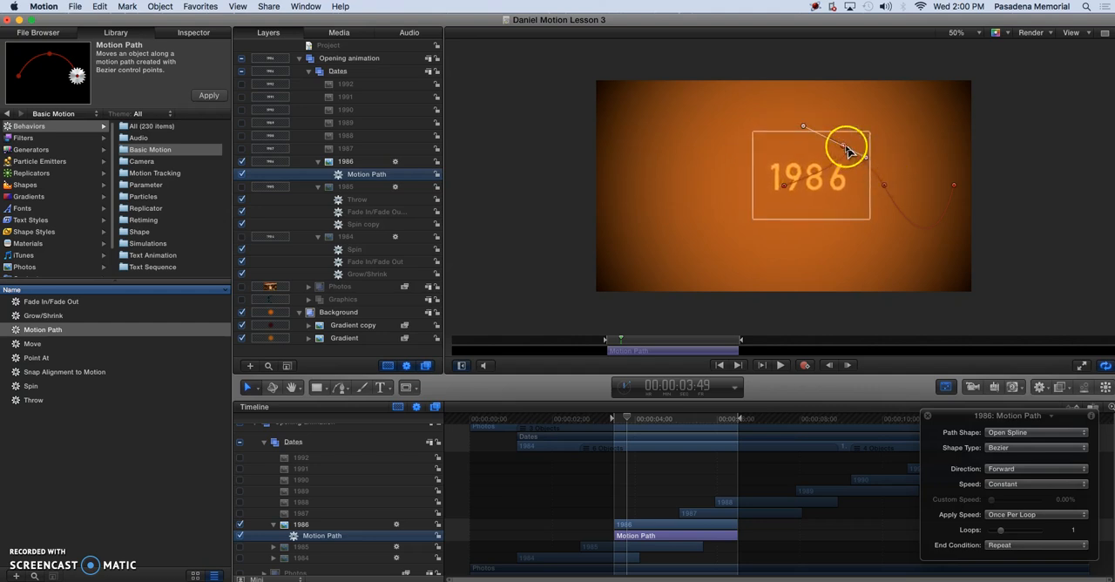
{"action": "left_click_drag", "start_coordinate": [845, 149], "coordinate": [732, 272]}
{"action": "left_click", "coordinate": [803, 205]}
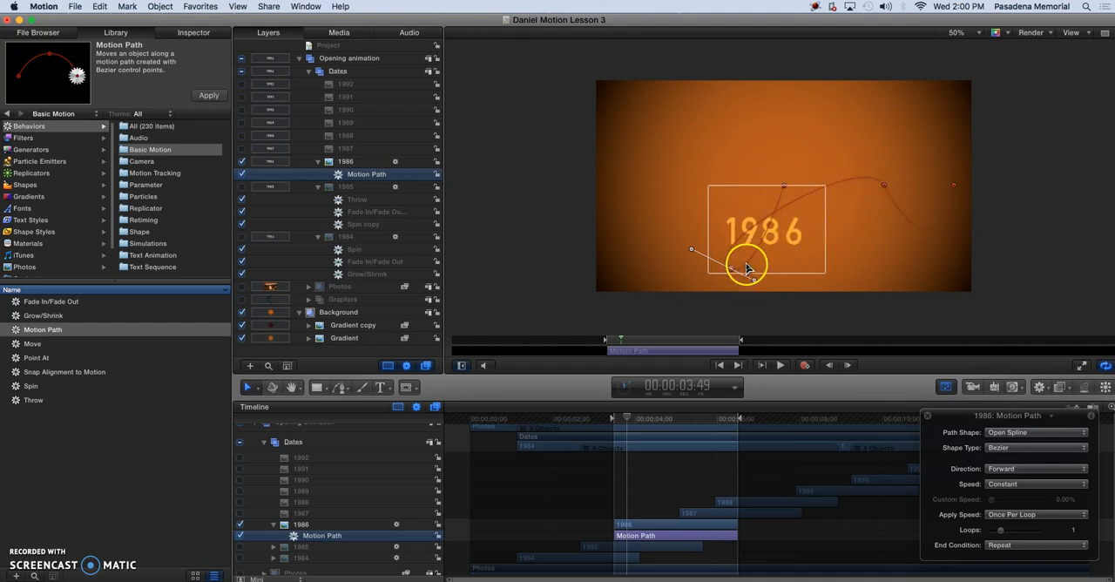
{"action": "key", "text": "space"}
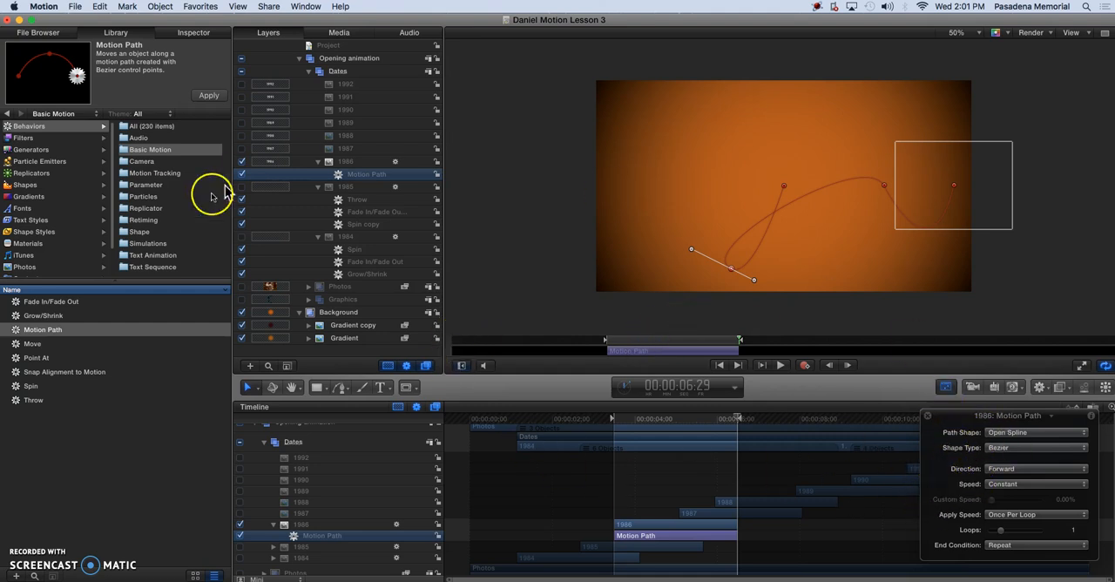
Fit the canvas view, copy the 1984 layer's Fade In/Fade Out behavior to the 1986 layer, and preview it from the start of the play range.
{"action": "left_click", "coordinate": [190, 33]}
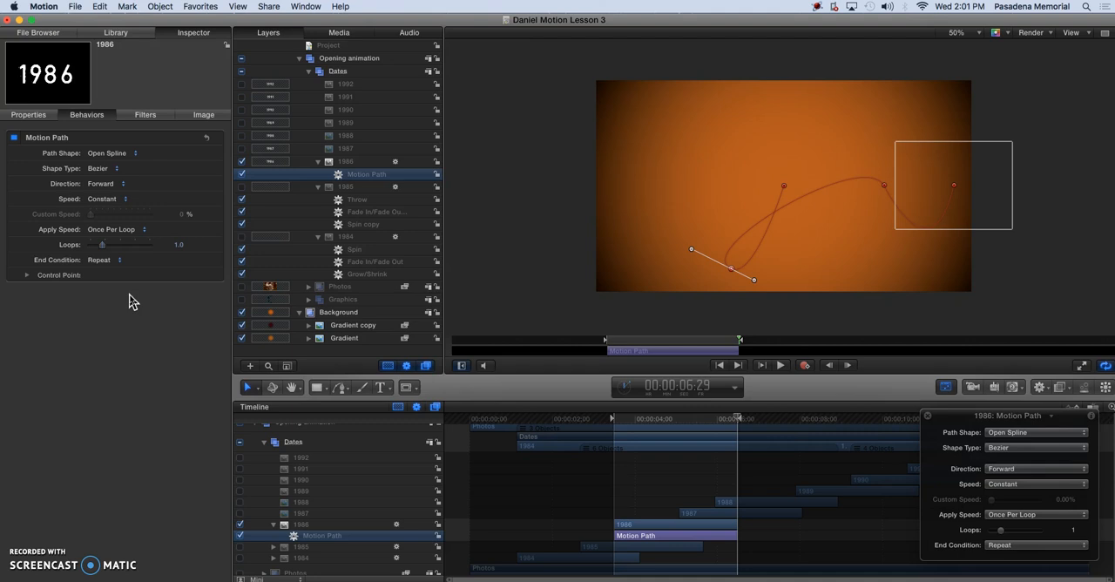
{"action": "key", "text": "shift+z"}
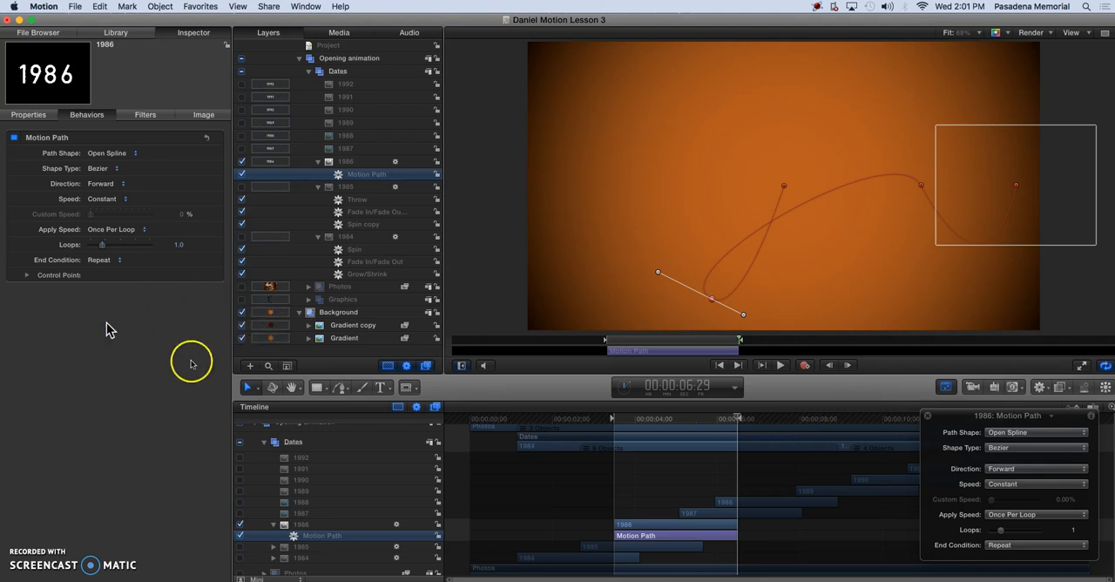
{"action": "left_click", "coordinate": [359, 267]}
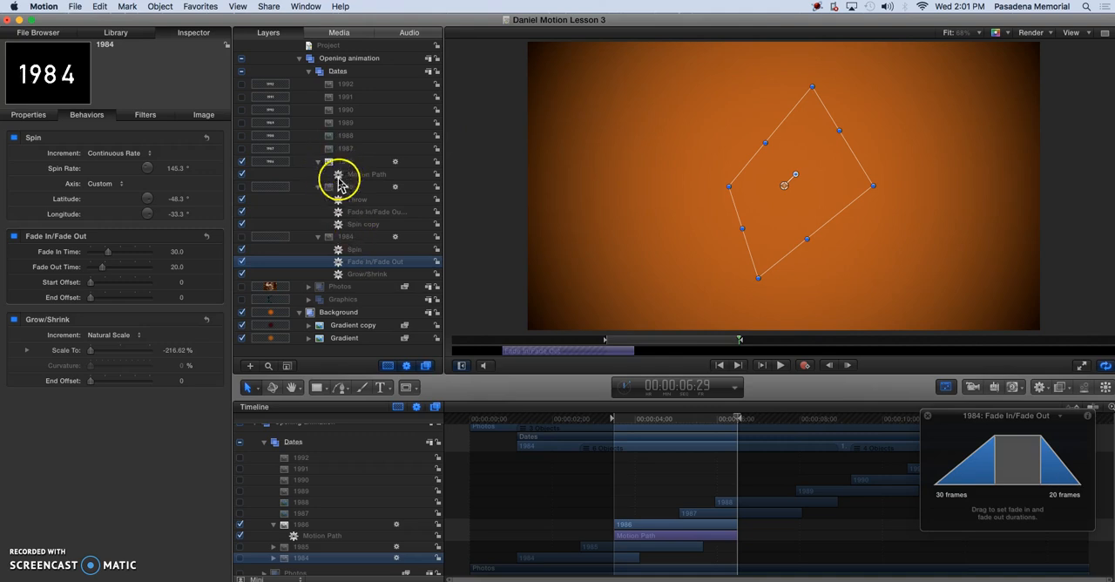
{"action": "left_click_drag", "start_coordinate": [354, 262], "coordinate": [356, 169]}
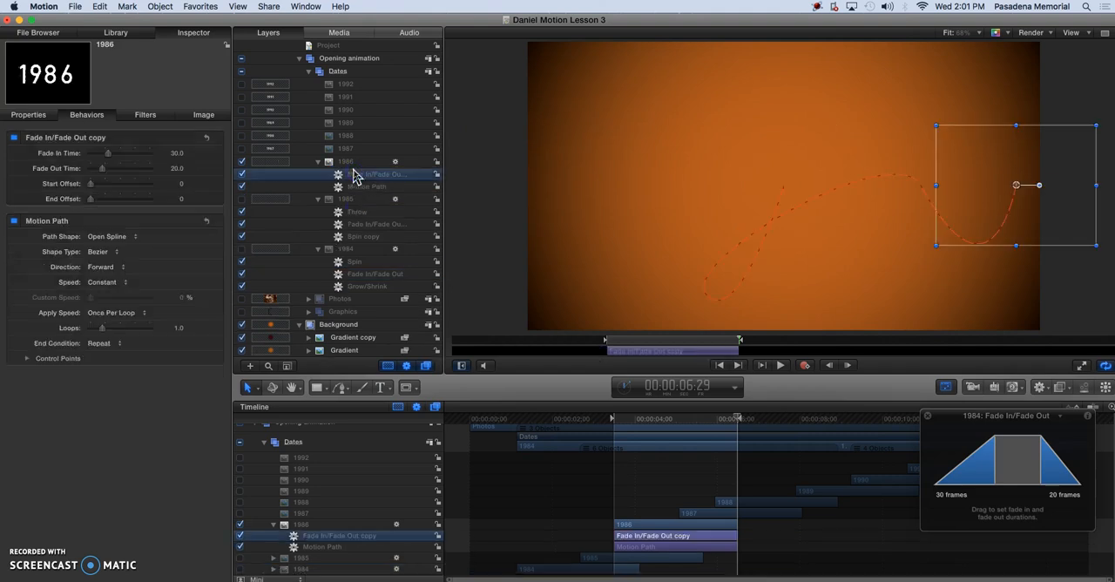
{"action": "left_click", "coordinate": [610, 341]}
{"action": "key", "text": "space"}
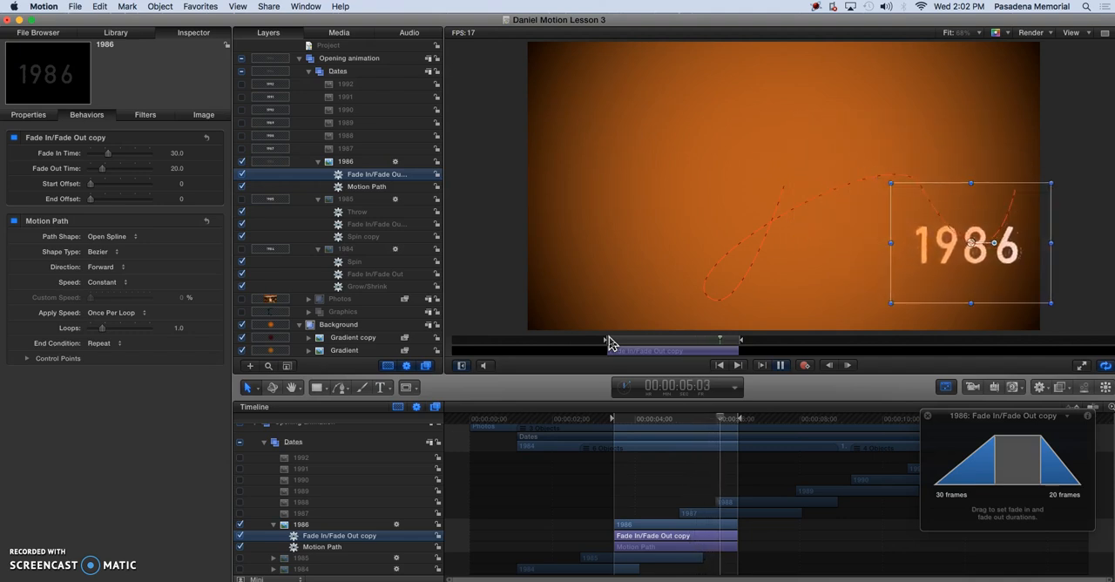
{"action": "key", "text": "space"}
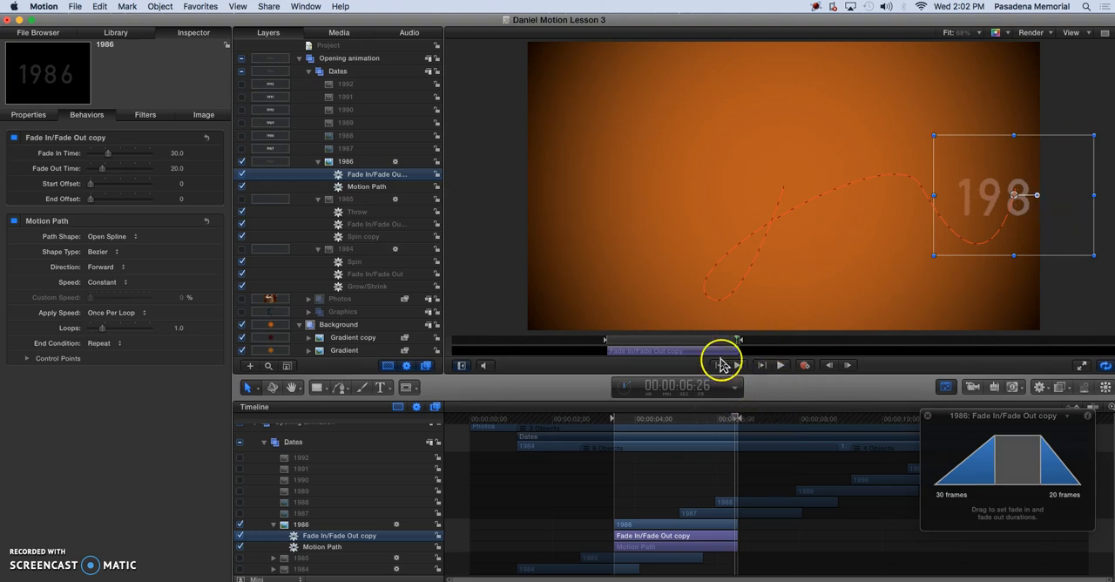
Return the playhead to 00:00:03:30 and copy the 1984 layer's Spin behavior to the 1986 layer.
{"action": "left_click_drag", "start_coordinate": [737, 339], "coordinate": [608, 345]}
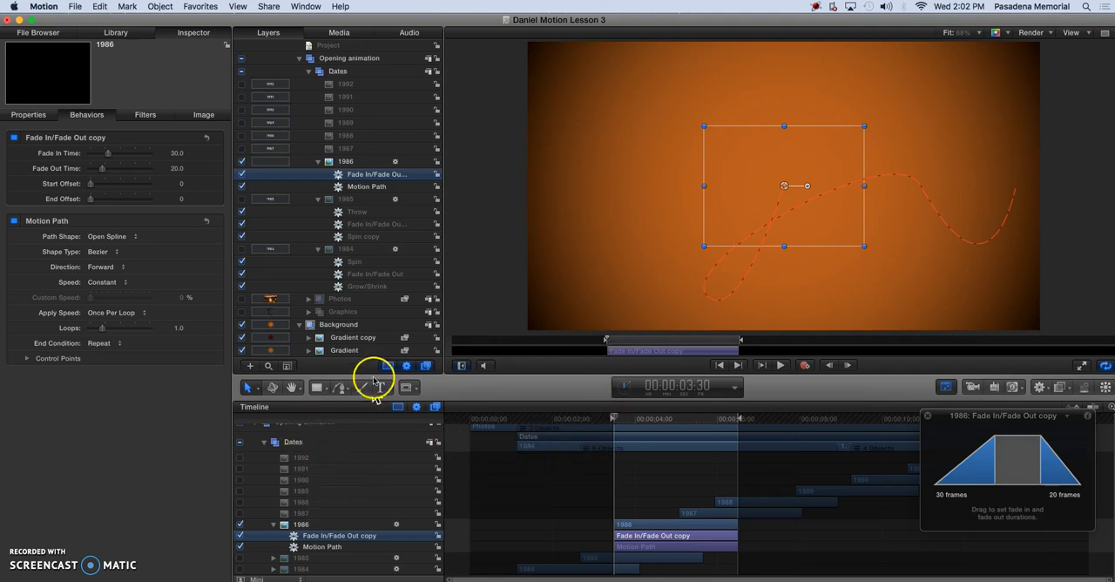
{"action": "left_click", "coordinate": [354, 263]}
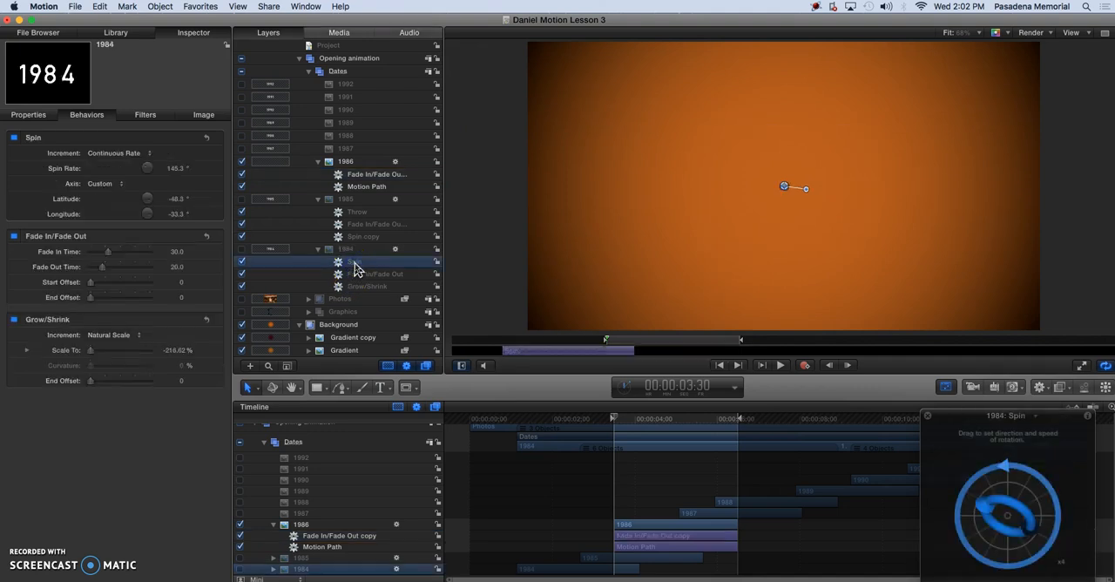
{"action": "left_click_drag", "start_coordinate": [353, 267], "coordinate": [357, 176]}
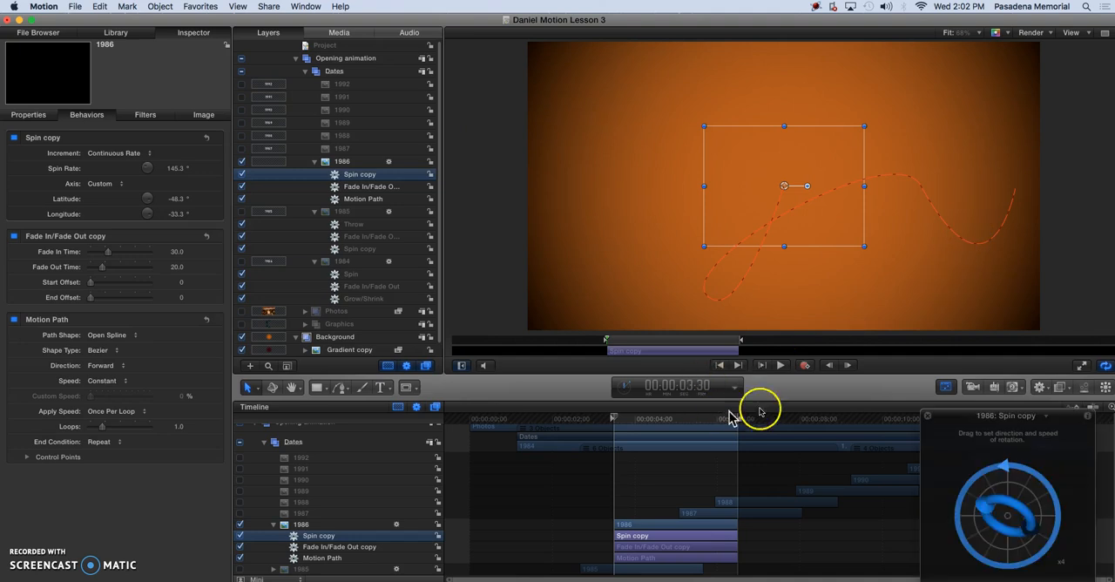
Set the 1986 layer's Spin to a rate of about 71.5° with latitude 56.3° and longitude -73°, and preview the motion.
{"action": "left_click_drag", "start_coordinate": [1006, 481], "coordinate": [994, 566]}
{"action": "left_click_drag", "start_coordinate": [1021, 471], "coordinate": [993, 523]}
{"action": "key", "text": "space"}
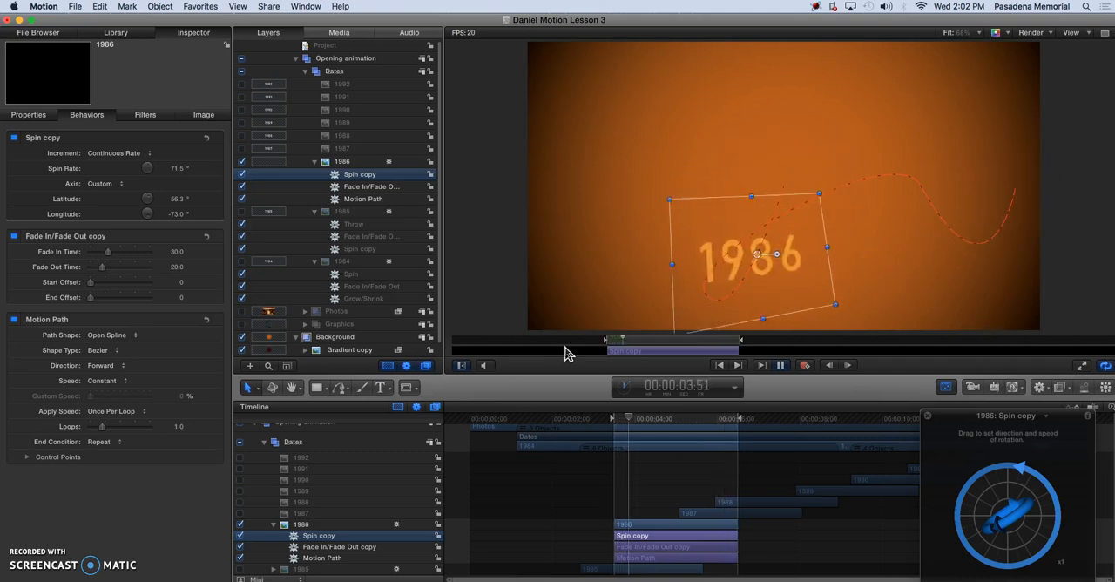
{"action": "key", "text": "space"}
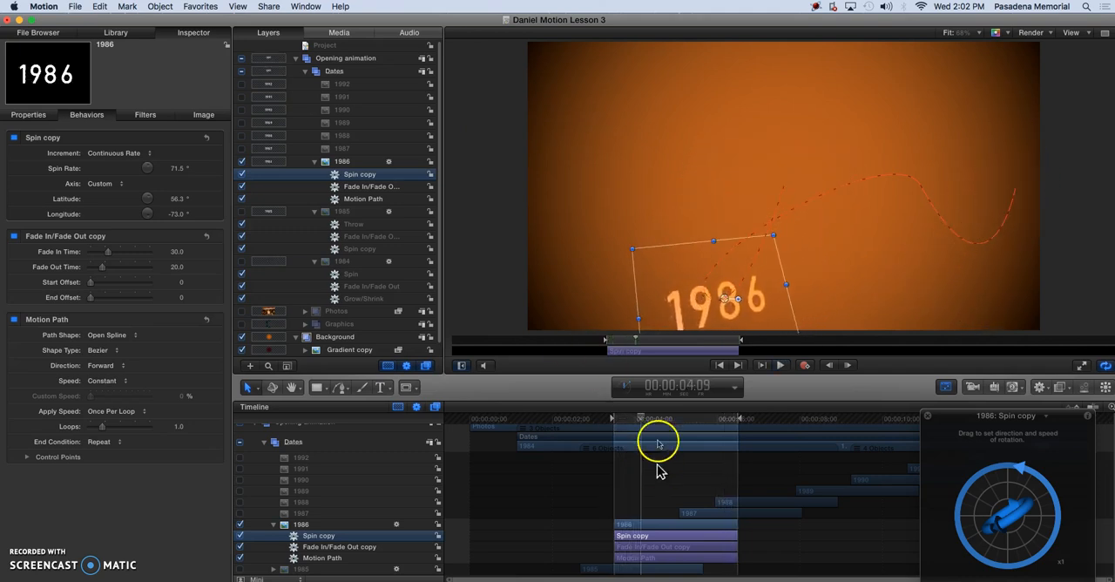
{"action": "left_click_drag", "start_coordinate": [643, 419], "coordinate": [621, 421]}
{"action": "left_click", "coordinate": [122, 33]}
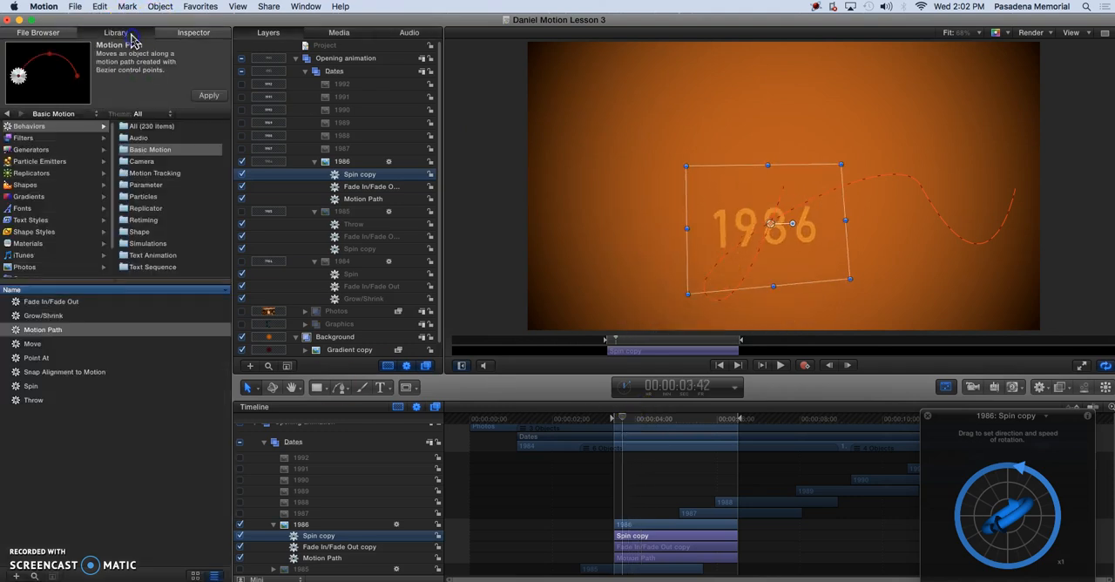
{"action": "left_click", "coordinate": [50, 424]}
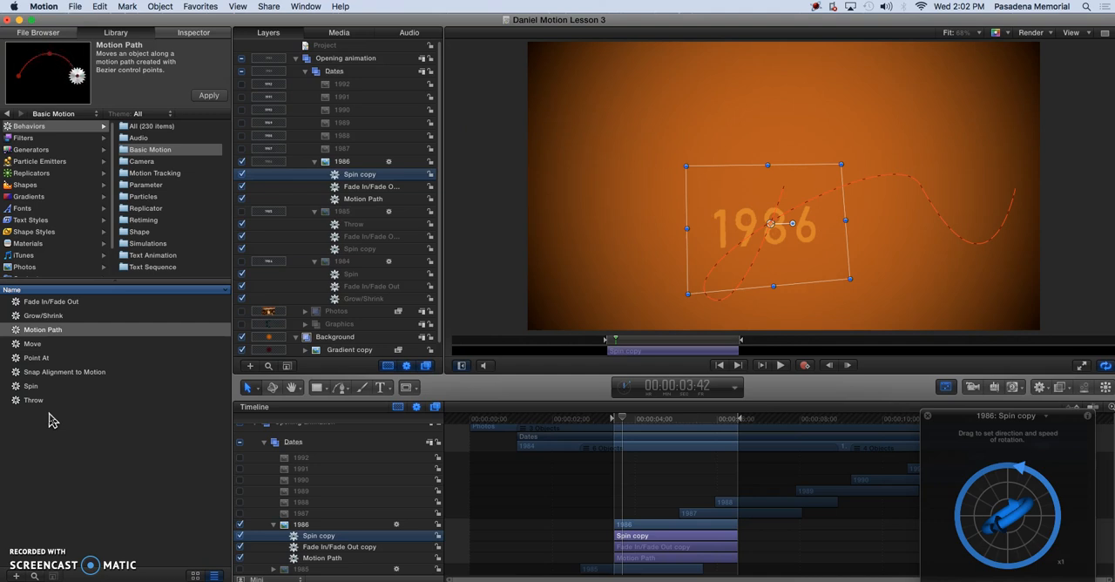
{"action": "left_click", "coordinate": [166, 350]}
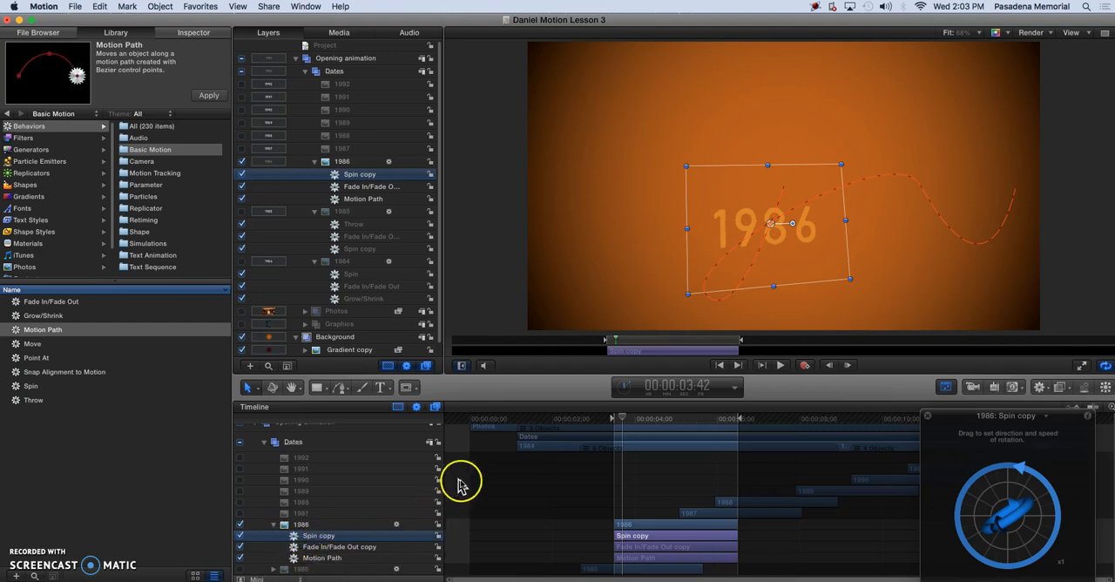
Expand the 1985 layer's behaviors in the Timeline and copy all three 1986 behaviors to the 1988, 1990 and 1992 layers.
{"action": "scroll", "coordinate": [361, 555], "scroll_direction": "down", "scroll_amount": 4}
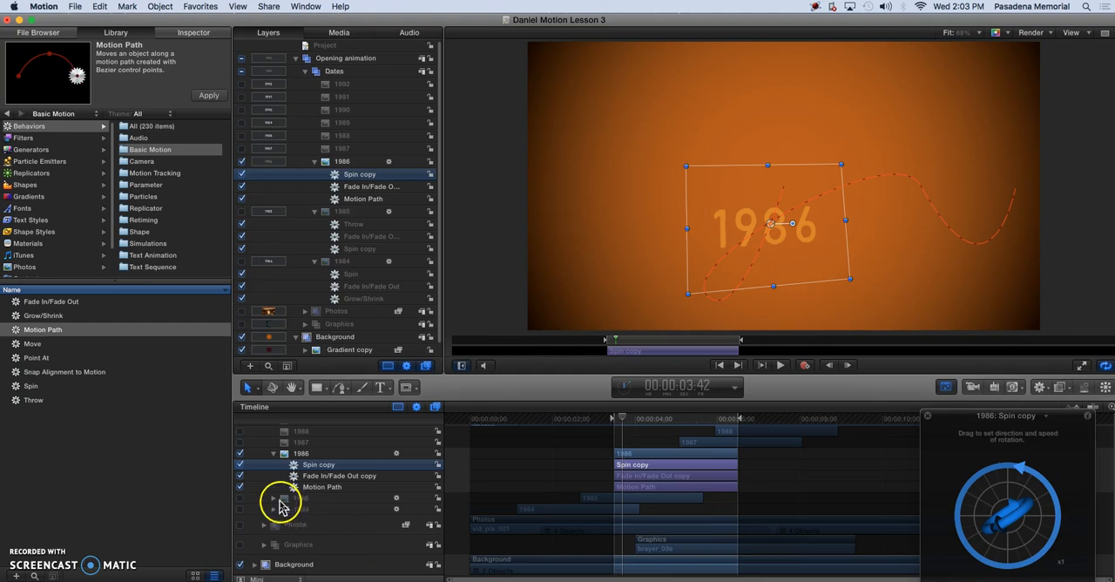
{"action": "left_click", "coordinate": [272, 498]}
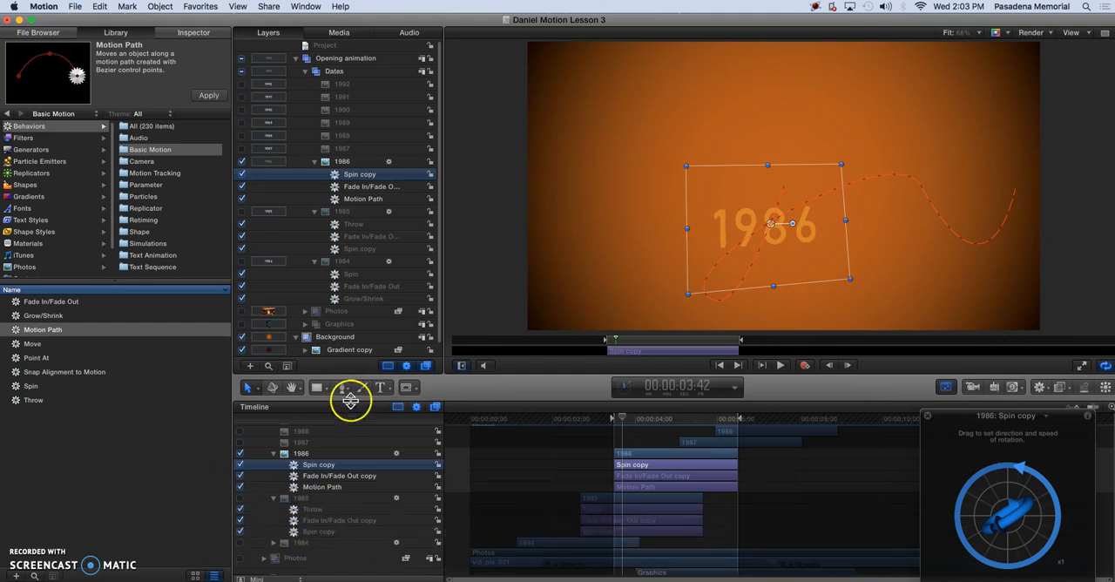
{"action": "scroll", "coordinate": [320, 470], "scroll_direction": "up", "scroll_amount": 5}
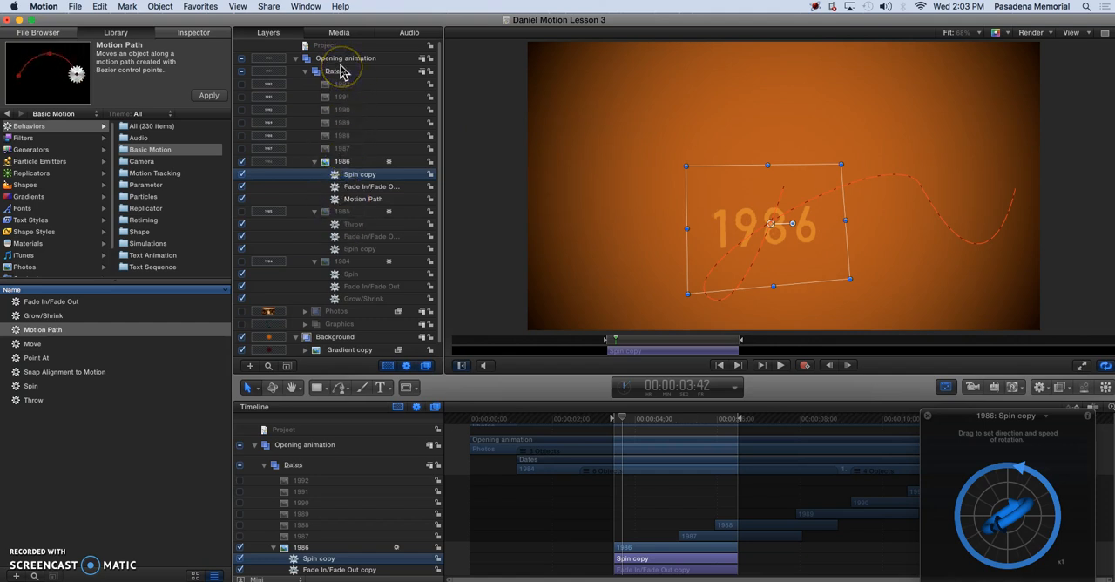
{"action": "left_click", "coordinate": [353, 199], "text": "shift"}
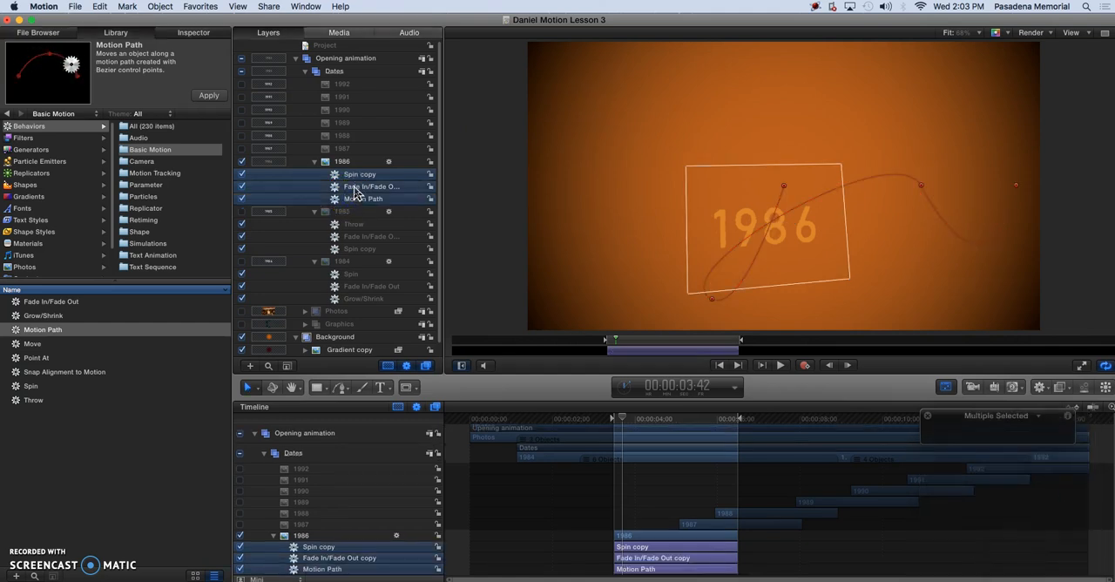
{"action": "left_click_drag", "start_coordinate": [353, 176], "coordinate": [353, 85]}
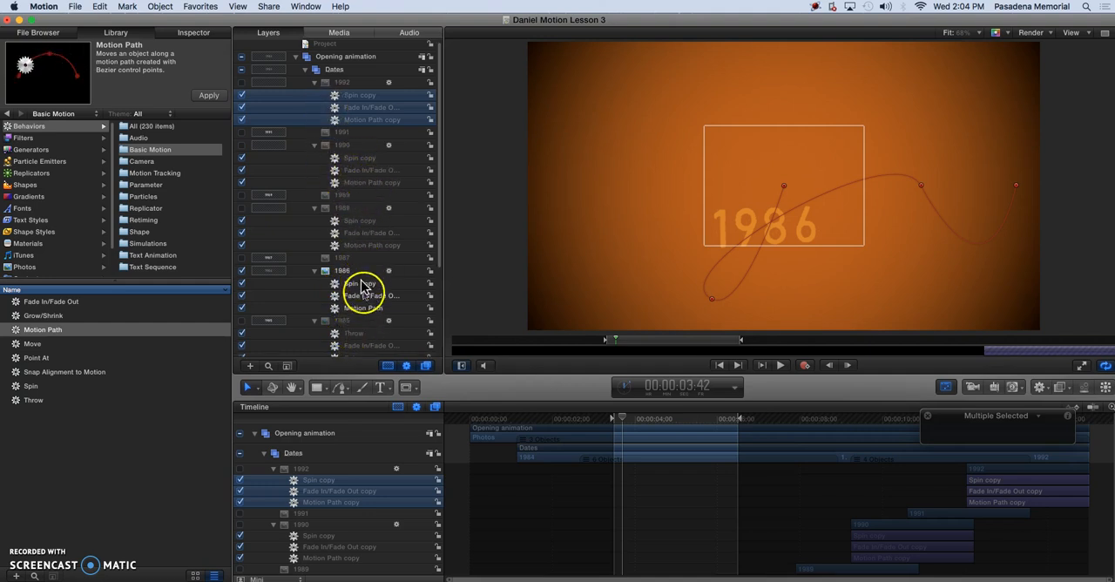
Copy the 1985 layer's Throw, Fade In/Fade Out and Spin behaviors to the 1987, 1989 and 1991 layers.
{"action": "scroll", "coordinate": [361, 300], "scroll_direction": "down", "scroll_amount": 2}
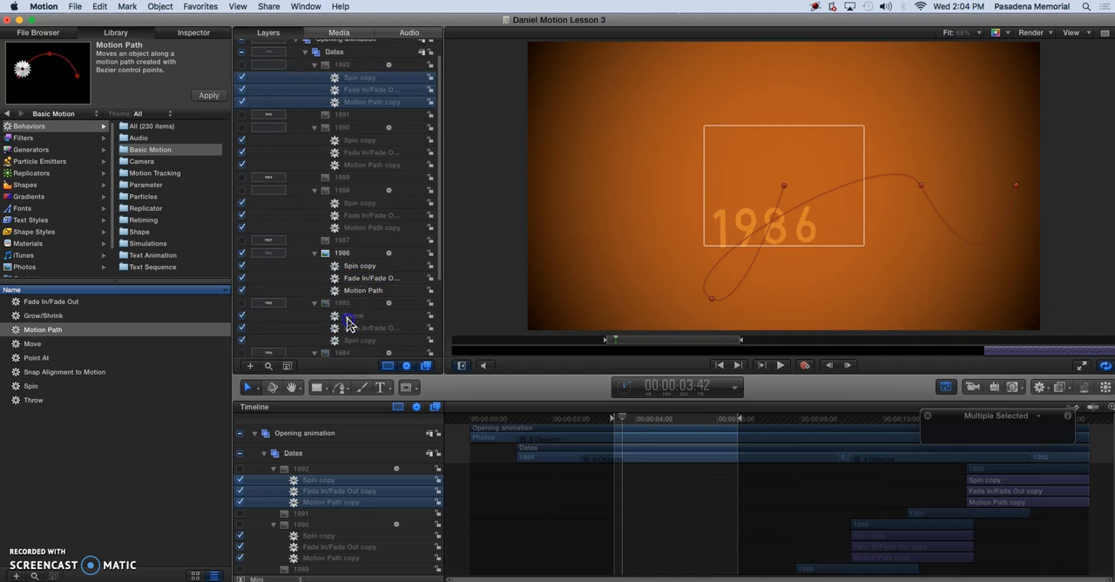
{"action": "left_click", "coordinate": [348, 320]}
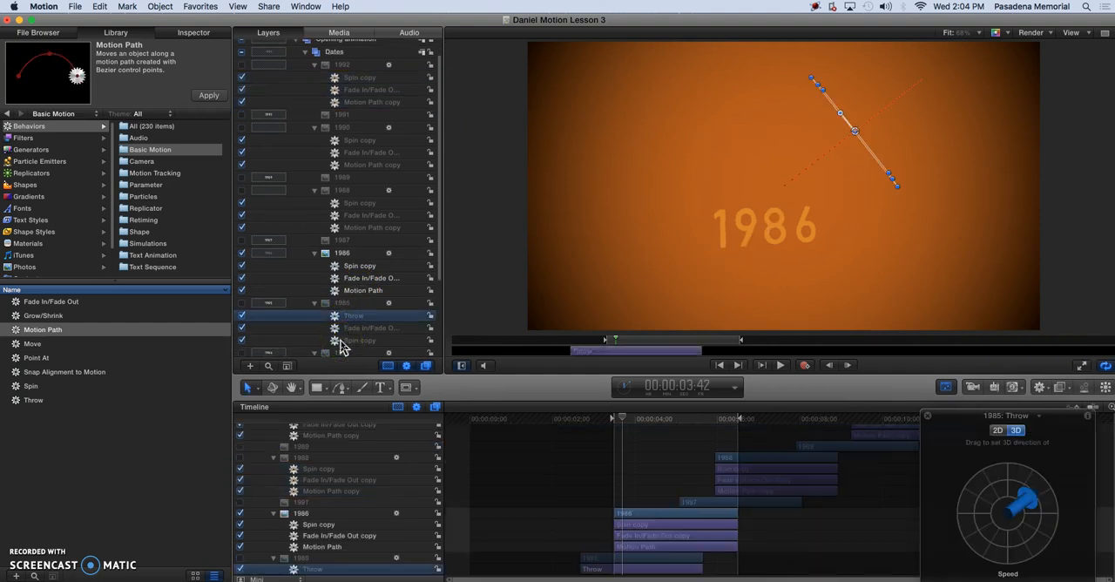
{"action": "left_click", "coordinate": [340, 347], "text": "shift"}
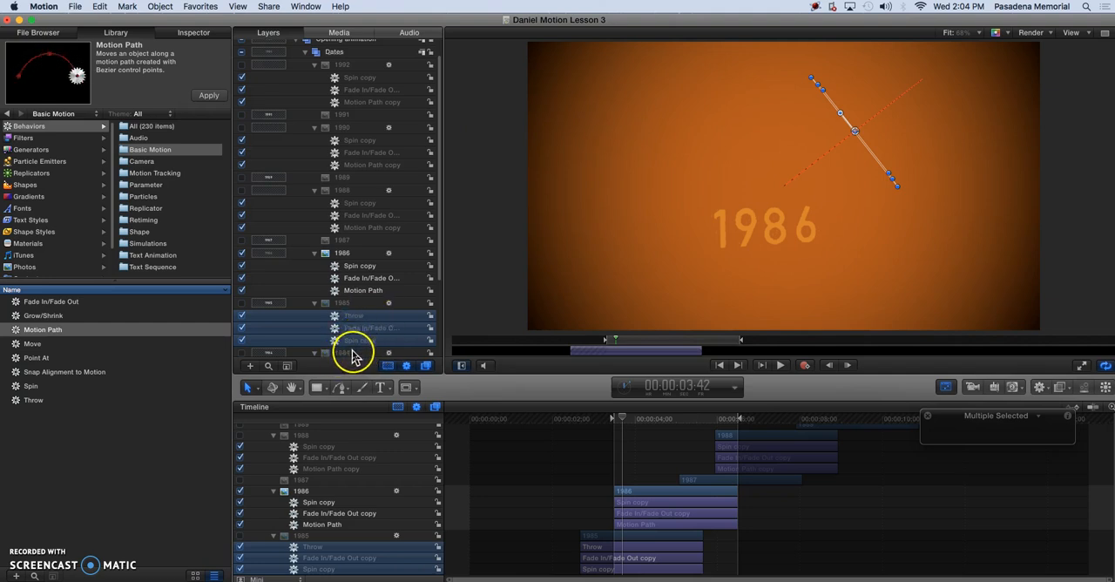
{"action": "left_click_drag", "start_coordinate": [353, 328], "coordinate": [351, 142]}
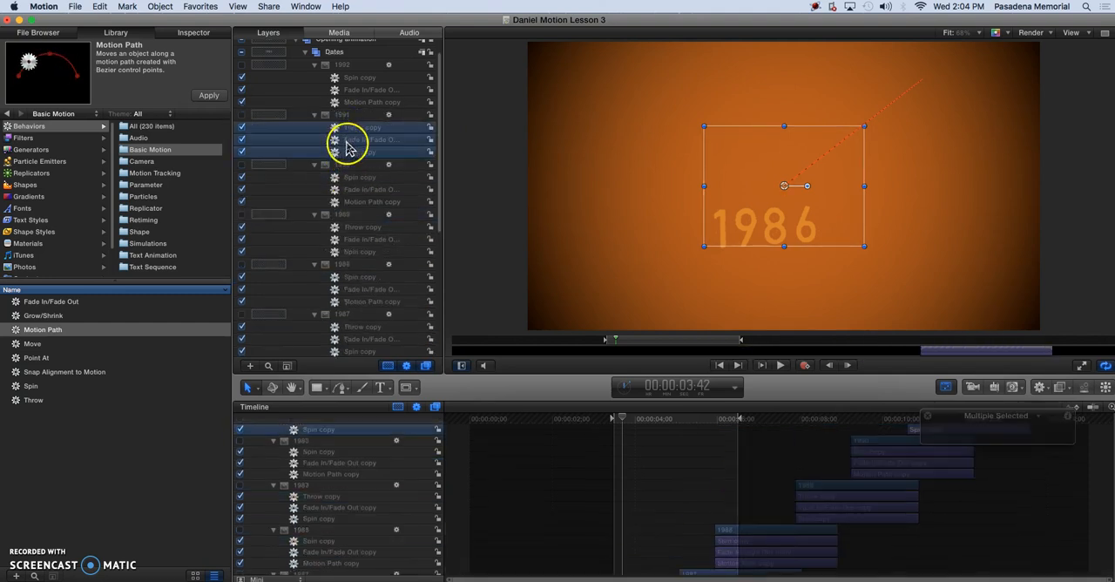